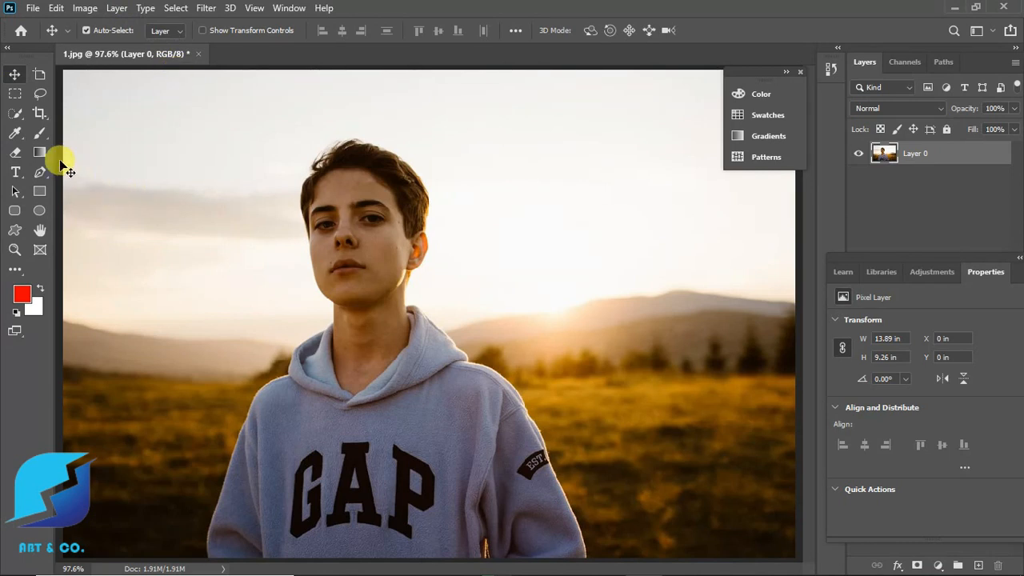
# Quick-select a small patch of sky beside the boy's head and clear the selection.
pyautogui.click(16, 112)
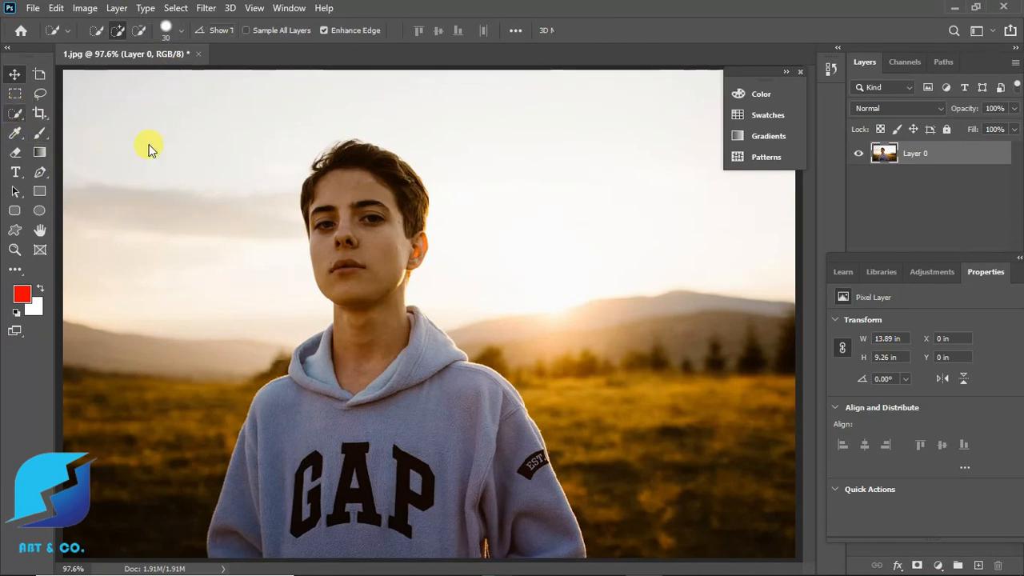
pyautogui.click(164, 140)
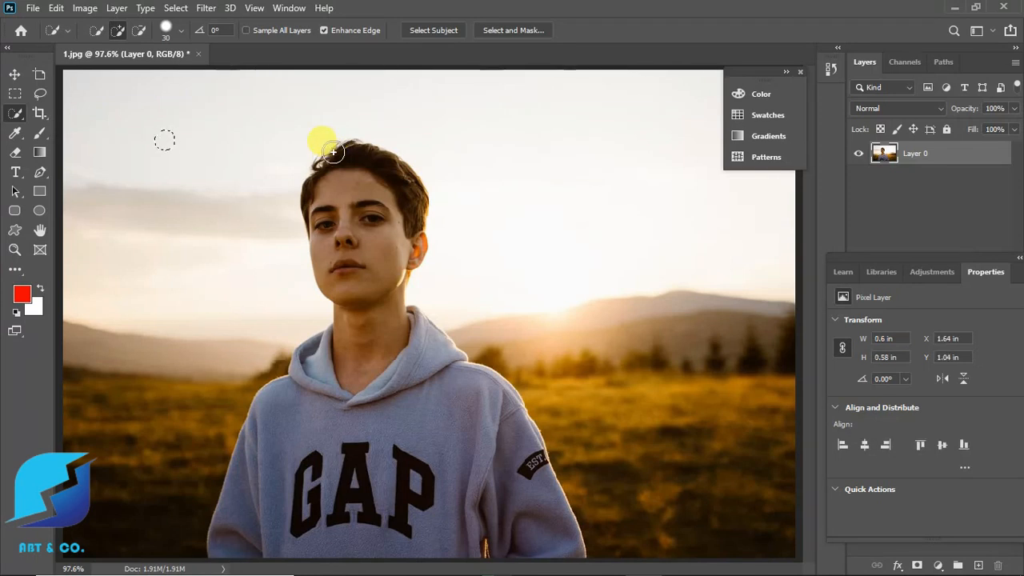
pyautogui.press('v')
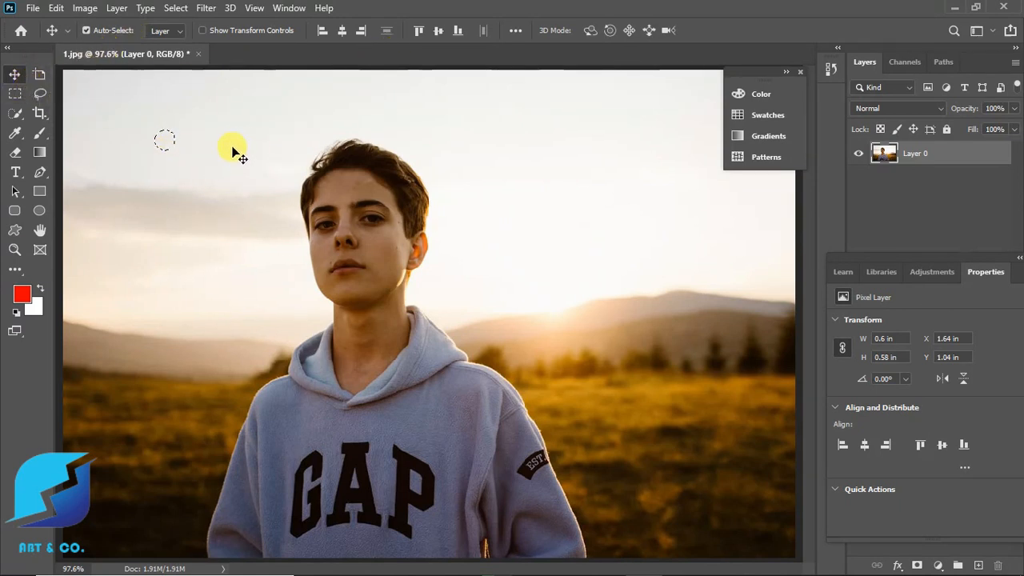
pyautogui.hotkey('ctrl', 'd')
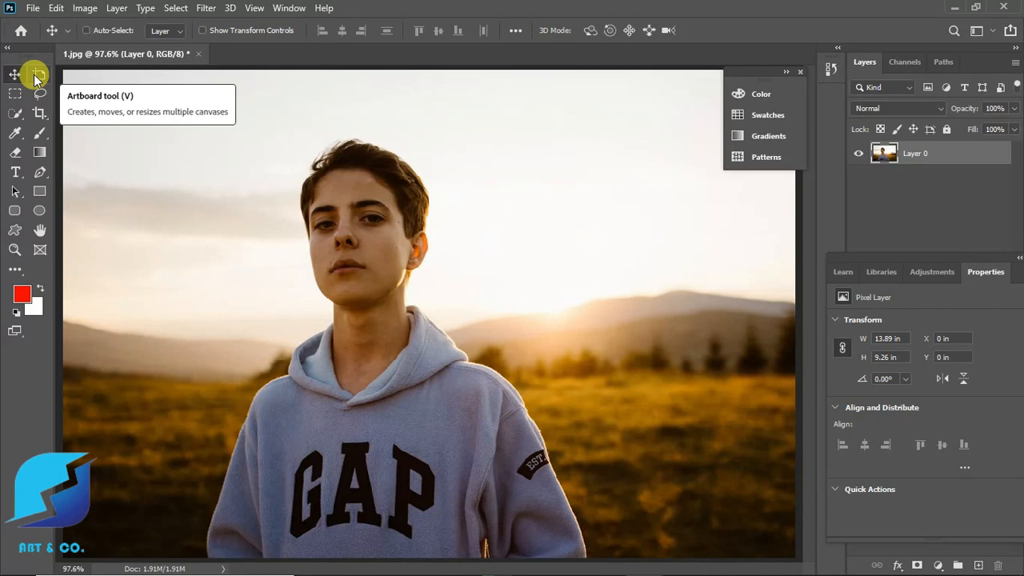
# Draw a white artboard about 6.94 in wide and 2.44 in high directly above the left half of the photo.
pyautogui.hotkey('ctrl', '-')
pyautogui.hotkey('ctrl', '-')
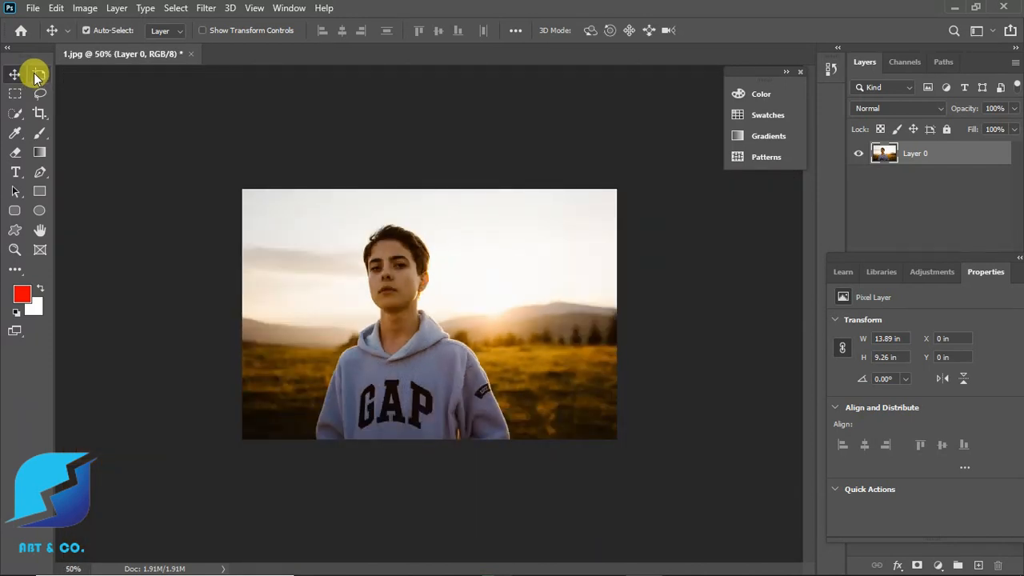
pyautogui.click(38, 75)
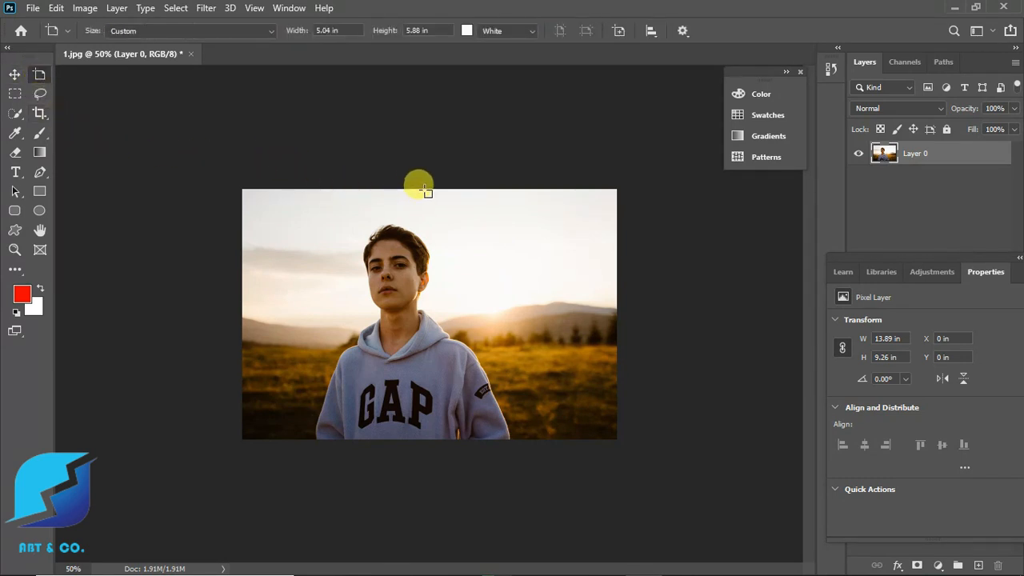
pyautogui.moveTo(419, 188); pyautogui.dragTo(248, 119)
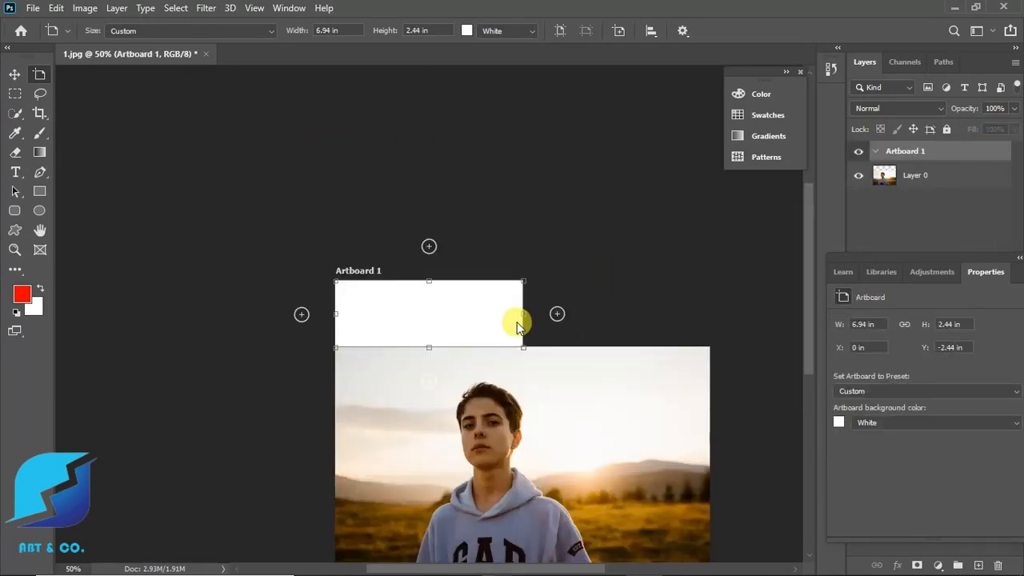
# Widen the artboard to the photo's full width, about 13.89 in.
pyautogui.moveTo(521, 316); pyautogui.dragTo(689, 327)
pyautogui.moveTo(696, 331); pyautogui.dragTo(709, 334)
pyautogui.scroll(-5, 649, 412)
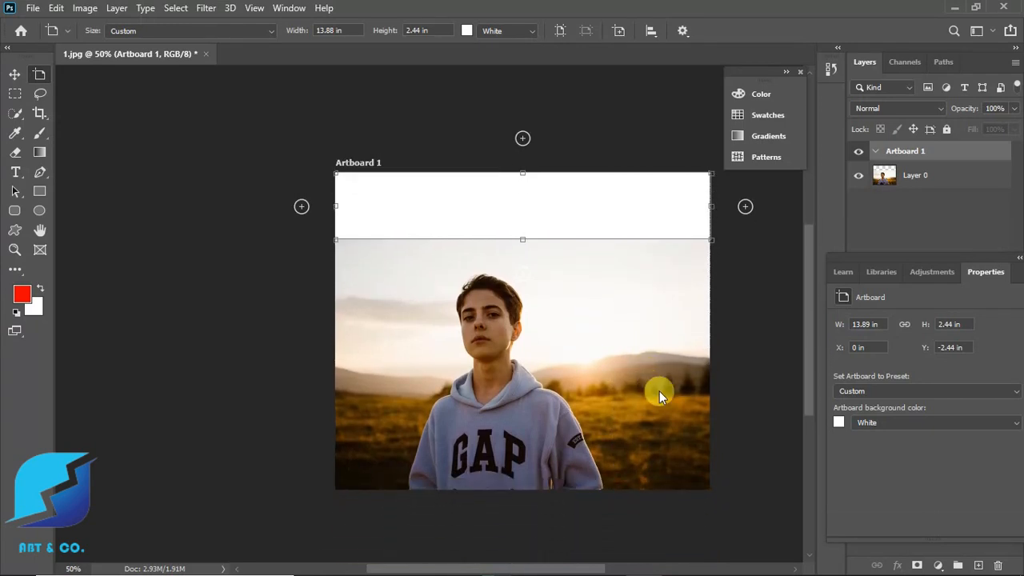
pyautogui.scroll(2, 660, 392)
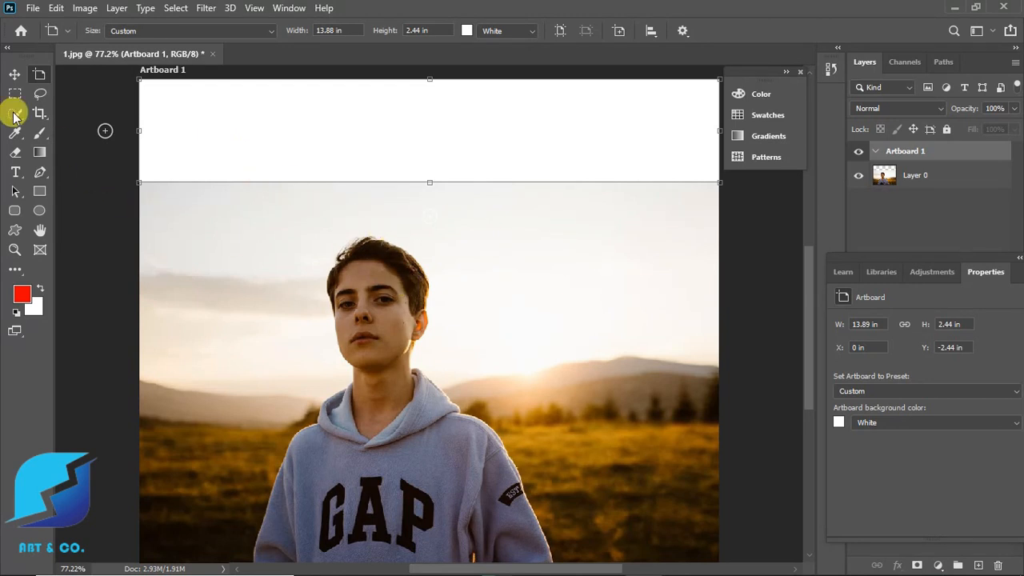
# Try shifting the photo layer sideways beneath the artboard with the Move tool and undo the move.
pyautogui.click(14, 74)
pyautogui.moveTo(320, 293); pyautogui.dragTo(484, 258)
pyautogui.moveTo(392, 300)
pyautogui.mouseDown()
pyautogui.moveTo(370, 297)
pyautogui.moveTo(382, 294)
pyautogui.mouseUp()
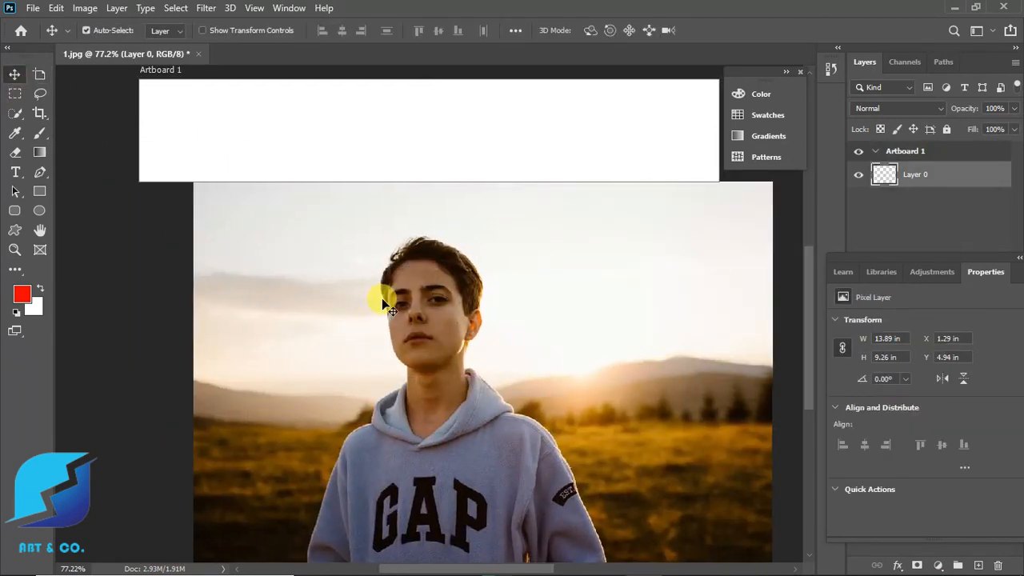
pyautogui.hotkey('ctrl', 'z')
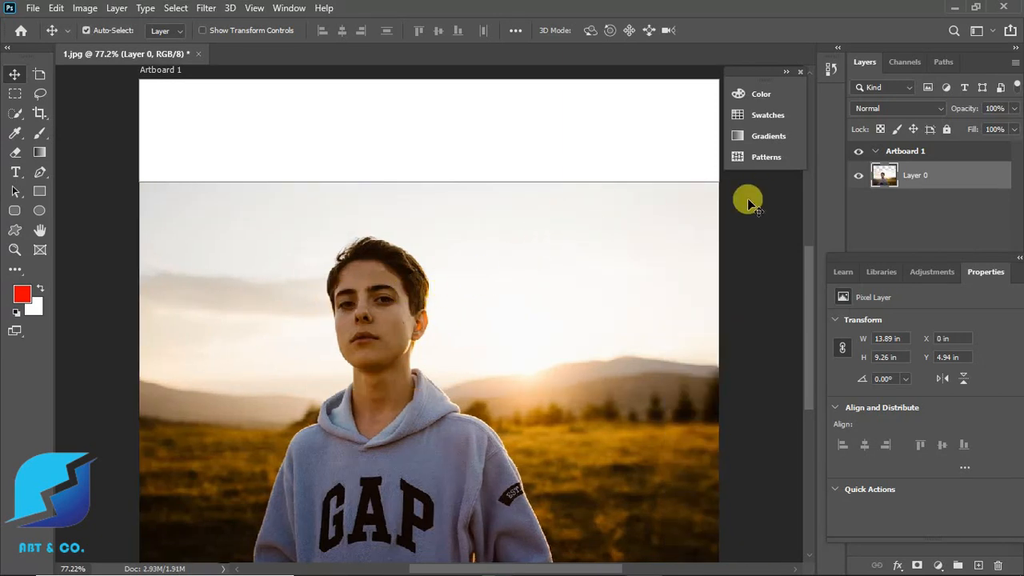
# Select the artboard to view its properties, and deselect everything to review the document's canvas properties.
pyautogui.click(750, 199)
pyautogui.click(884, 152)
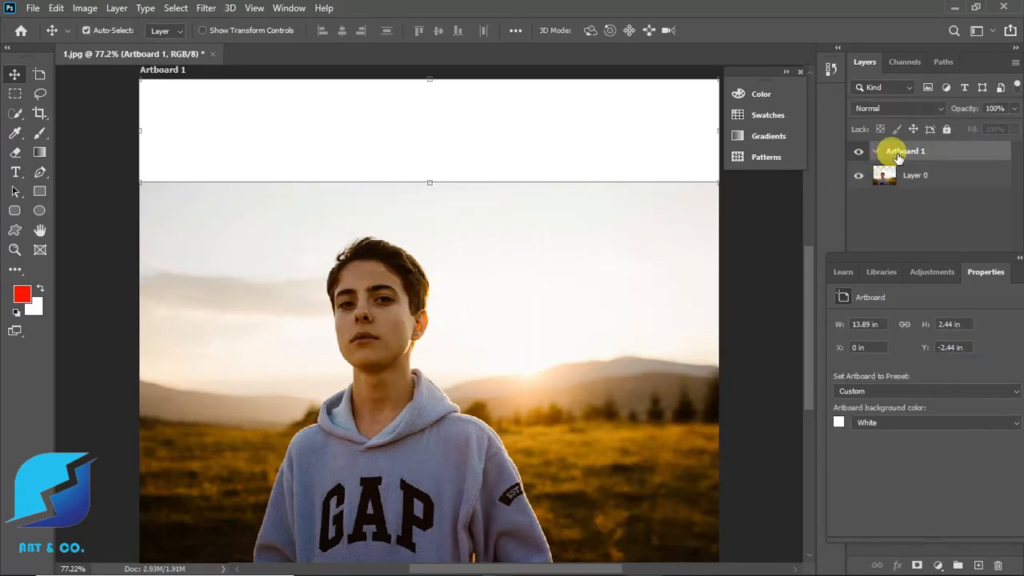
pyautogui.click(770, 200)
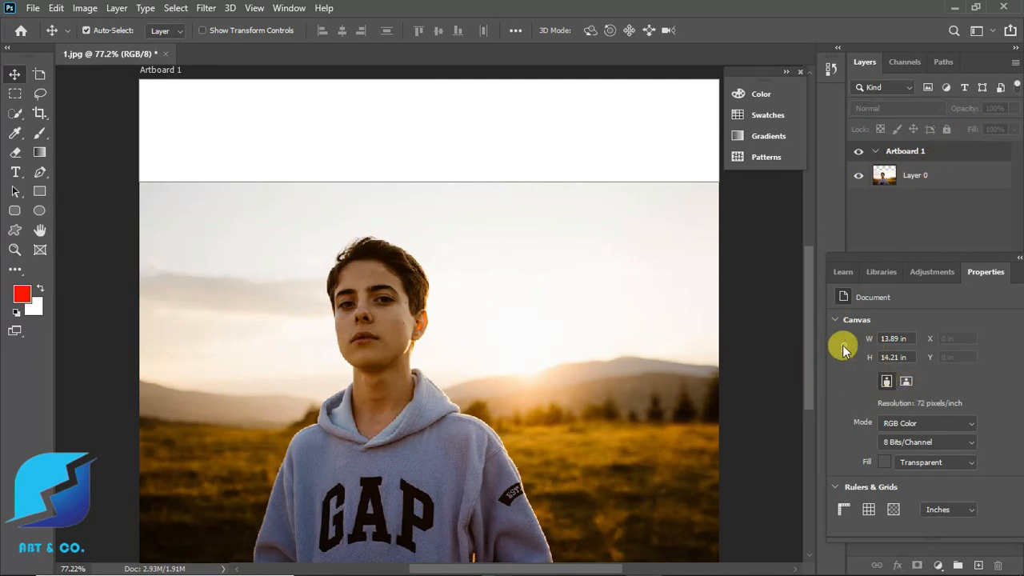
pyautogui.scroll(-1, 844, 348)
pyautogui.scroll(2, 732, 299)
pyautogui.scroll(-1, 738, 313)
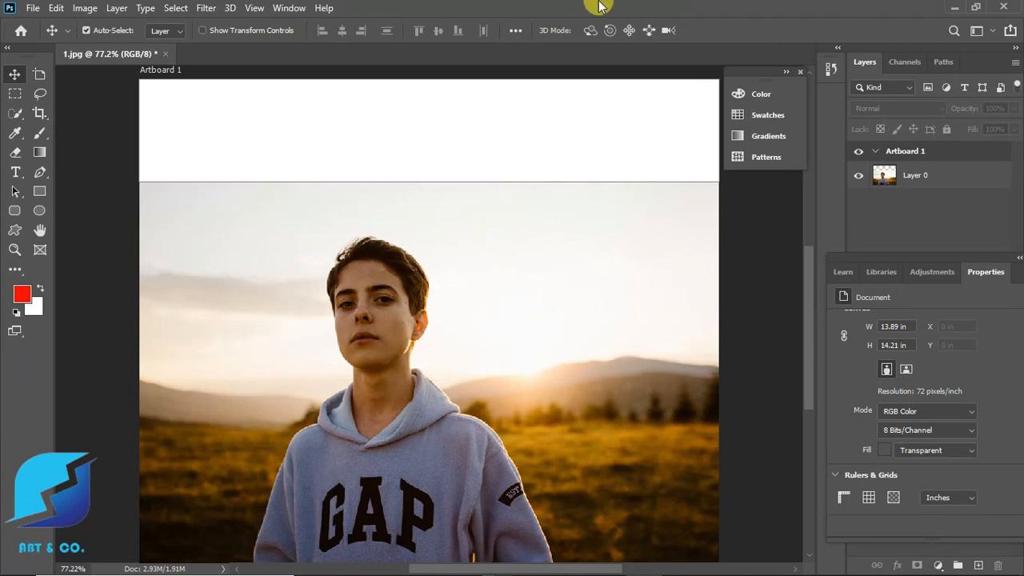
# Try moving the photo diagonally away from the artboard, undo the move, and delete the artboard.
pyautogui.moveTo(170, 224); pyautogui.dragTo(275, 244)
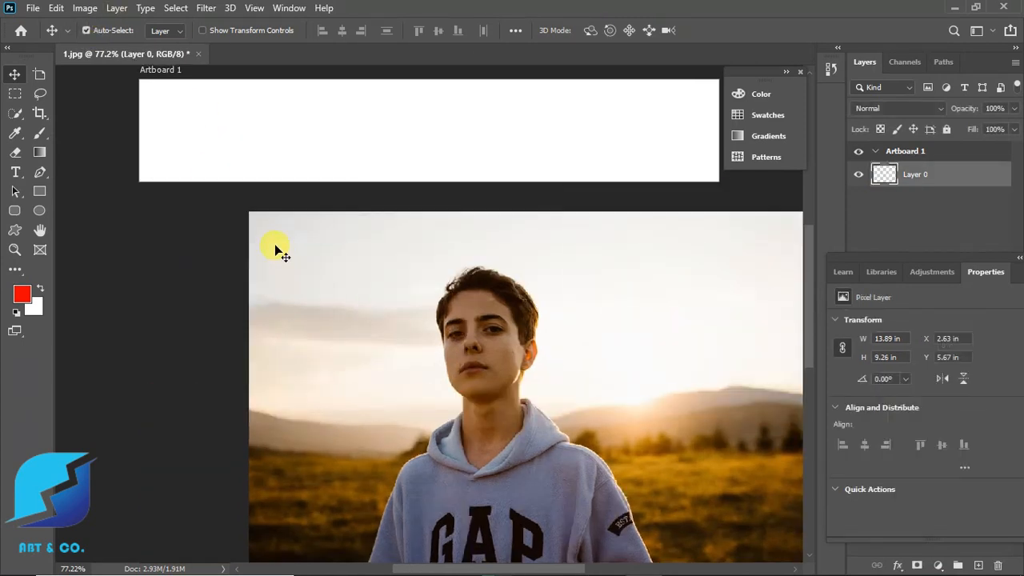
pyautogui.hotkey('ctrl', 'z')
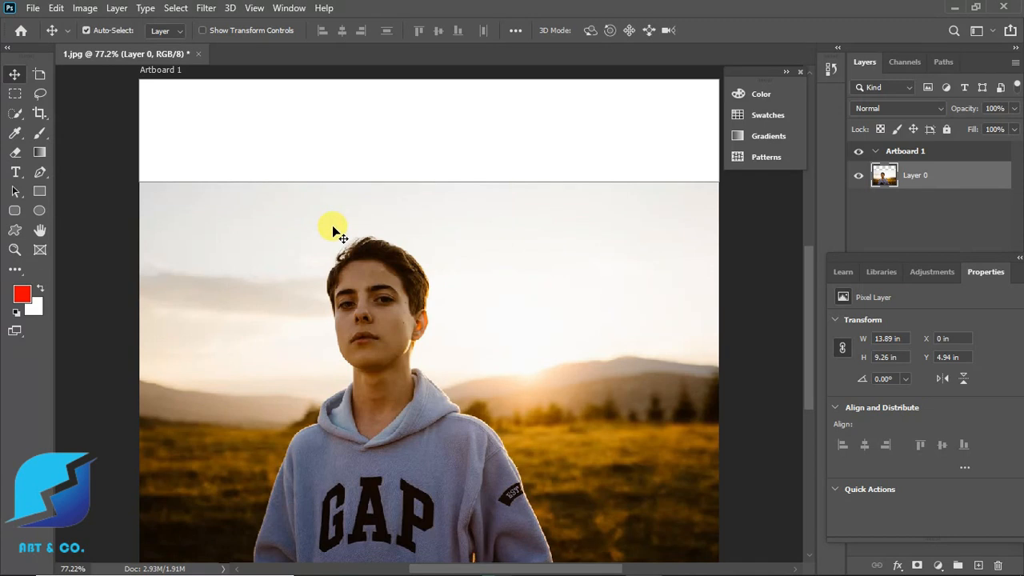
pyautogui.click(308, 145)
pyautogui.press('Delete')
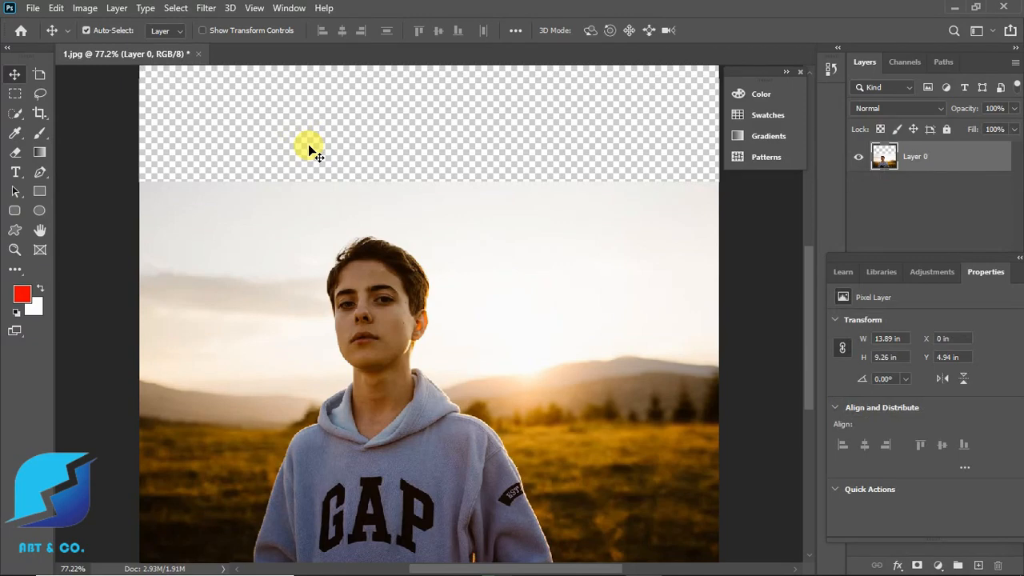
# Try moving the photo within the enlarged transparent canvas and undo the move.
pyautogui.scroll(-2, 297, 194)
pyautogui.scroll(5, 298, 194)
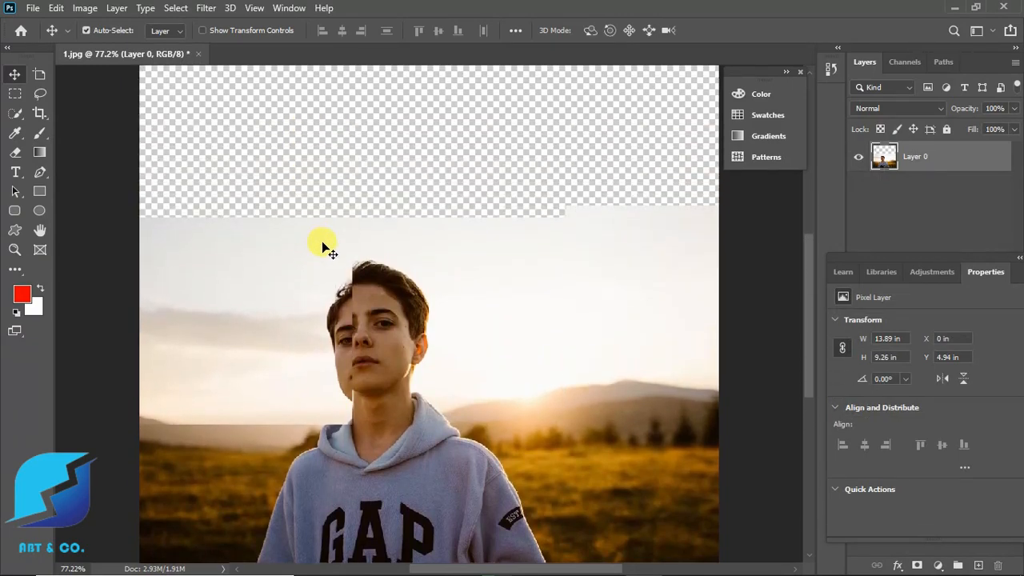
pyautogui.scroll(1, 339, 282)
pyautogui.moveTo(364, 431); pyautogui.dragTo(508, 374)
pyautogui.hotkey('ctrl', 'z')
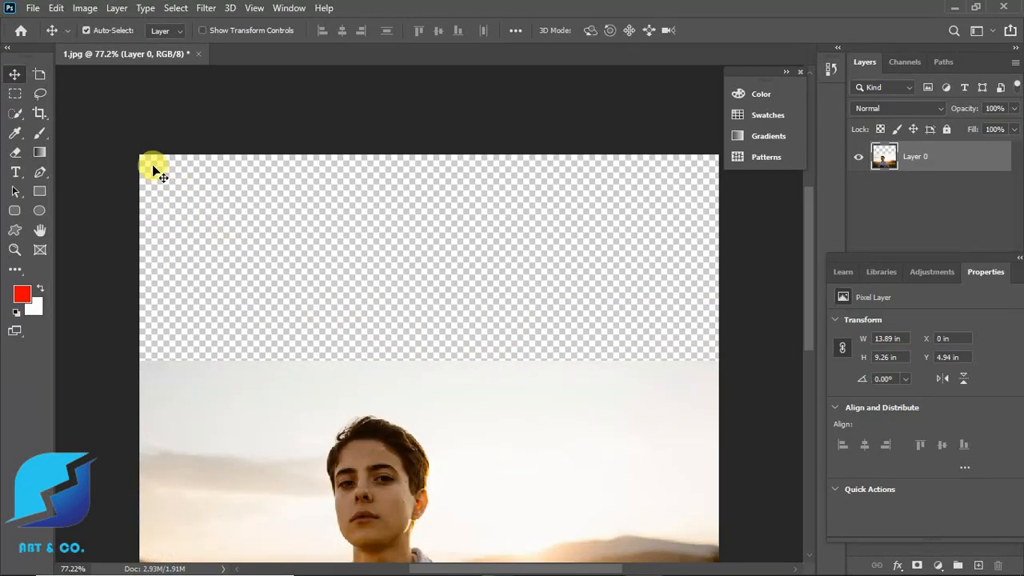
# Move the photo up to the canvas's top edge, inspect the transparent area beneath it, and undo the move.
pyautogui.scroll(-5, 314, 410)
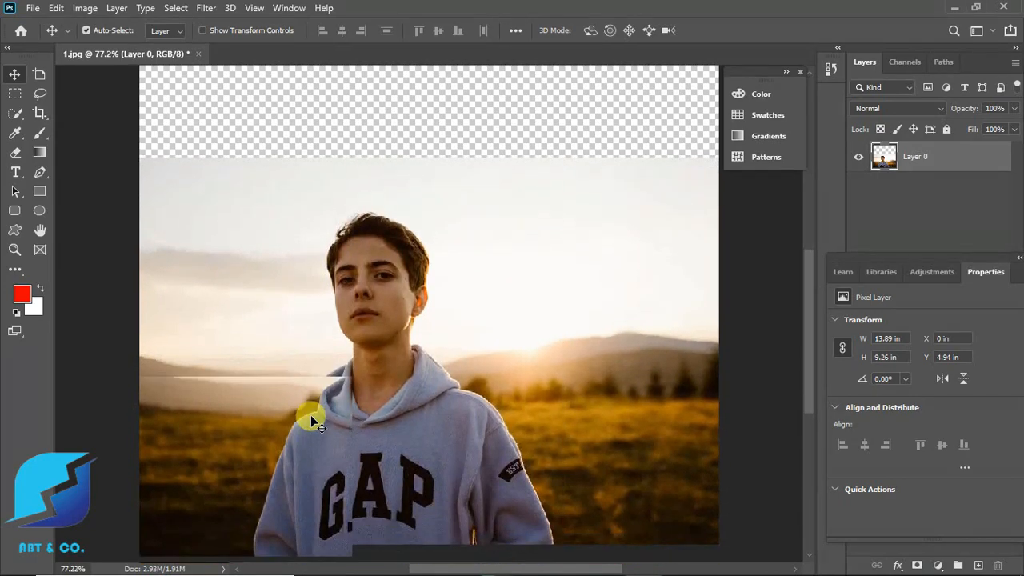
pyautogui.scroll(3, 313, 413)
pyautogui.scroll(3, 313, 414)
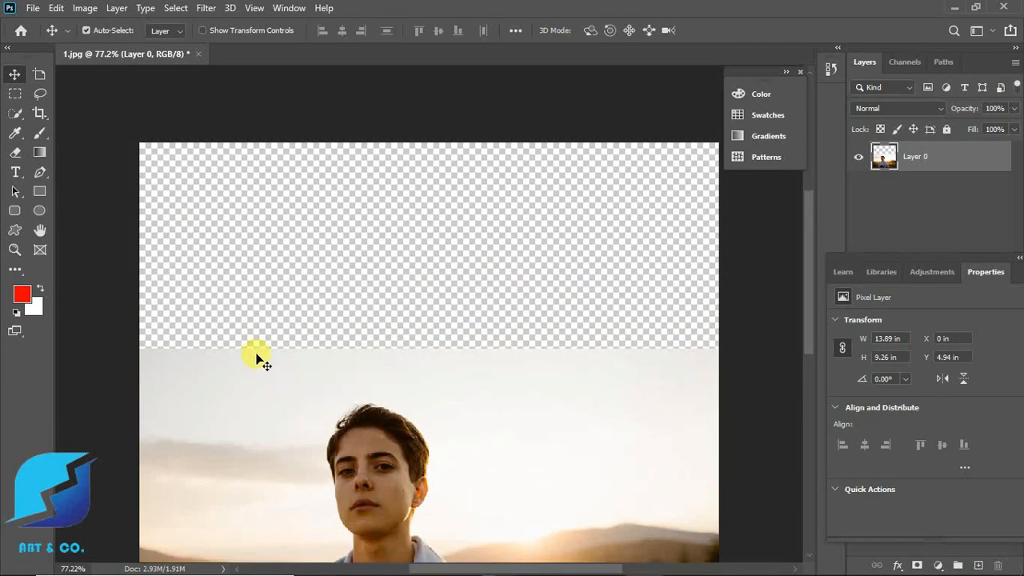
pyautogui.moveTo(322, 406); pyautogui.dragTo(321, 216)
pyautogui.scroll(-2, 384, 388)
pyautogui.scroll(-6, 384, 392)
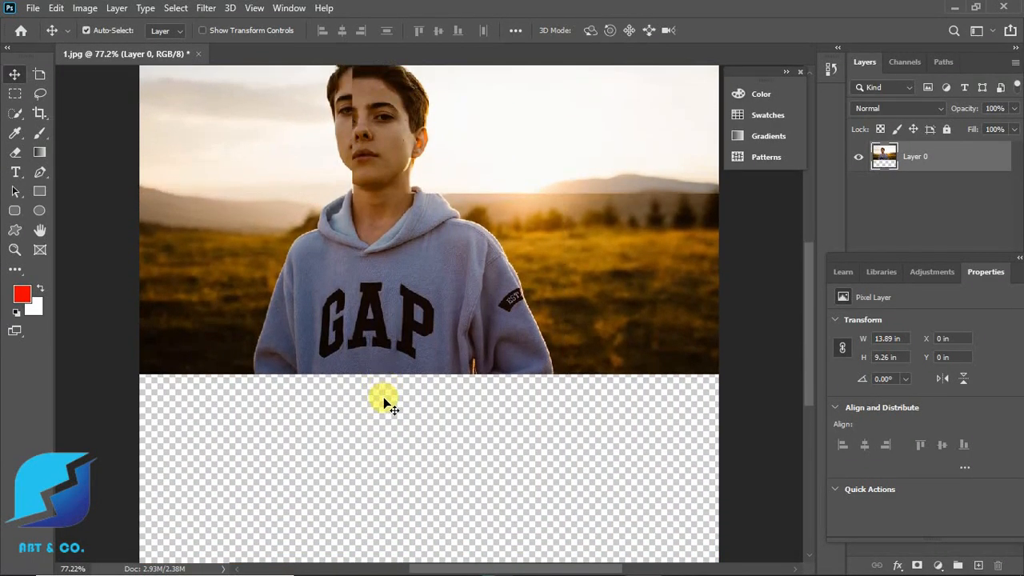
pyautogui.scroll(-3, 258, 264)
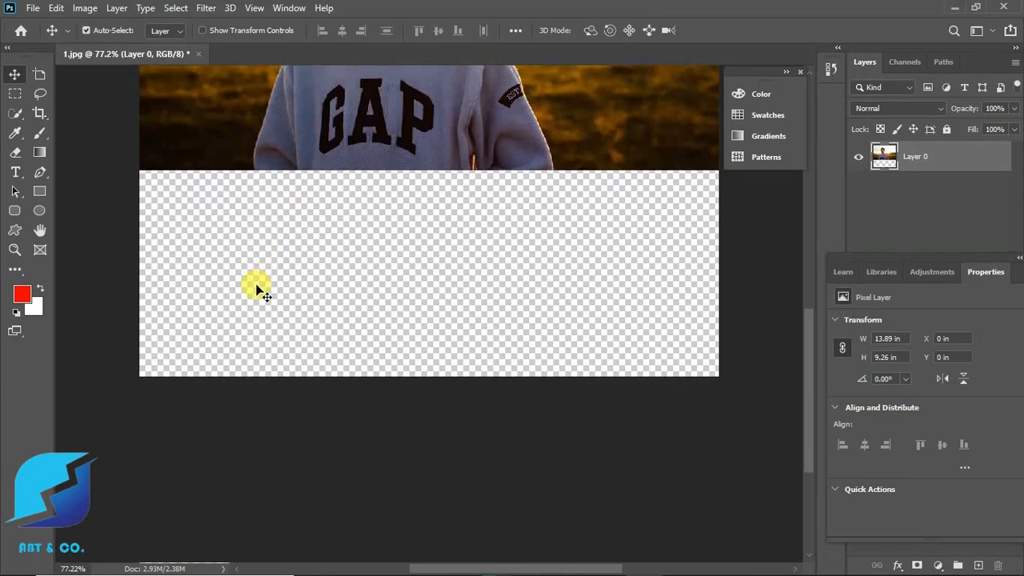
pyautogui.scroll(4, 258, 290)
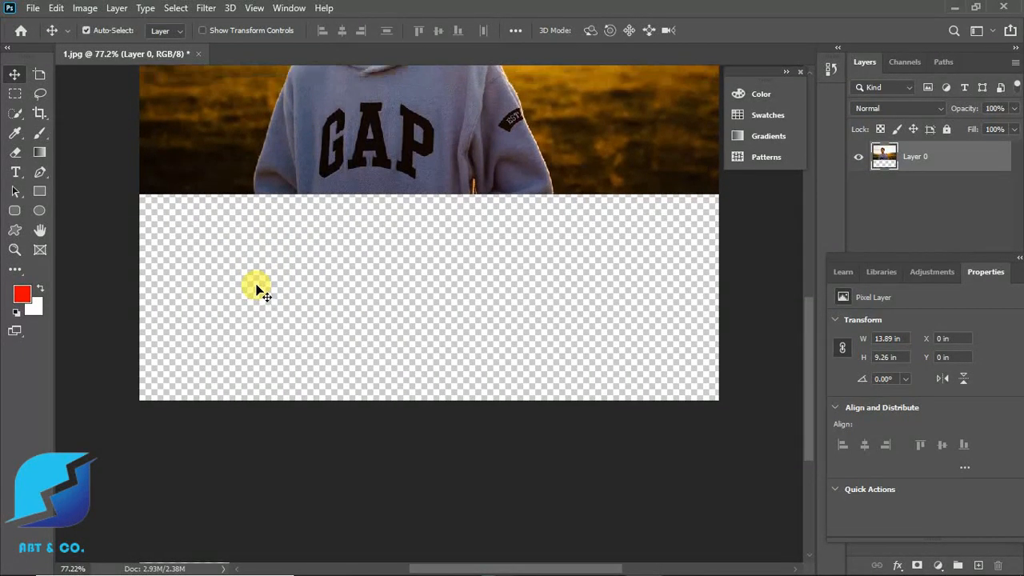
pyautogui.scroll(6, 257, 289)
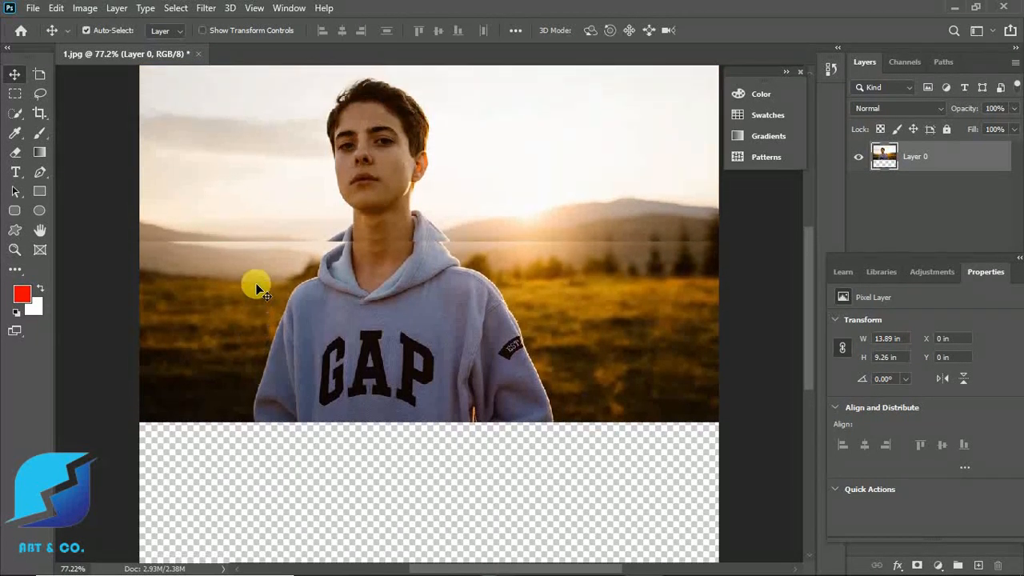
pyautogui.hotkey('ctrl', 'z')
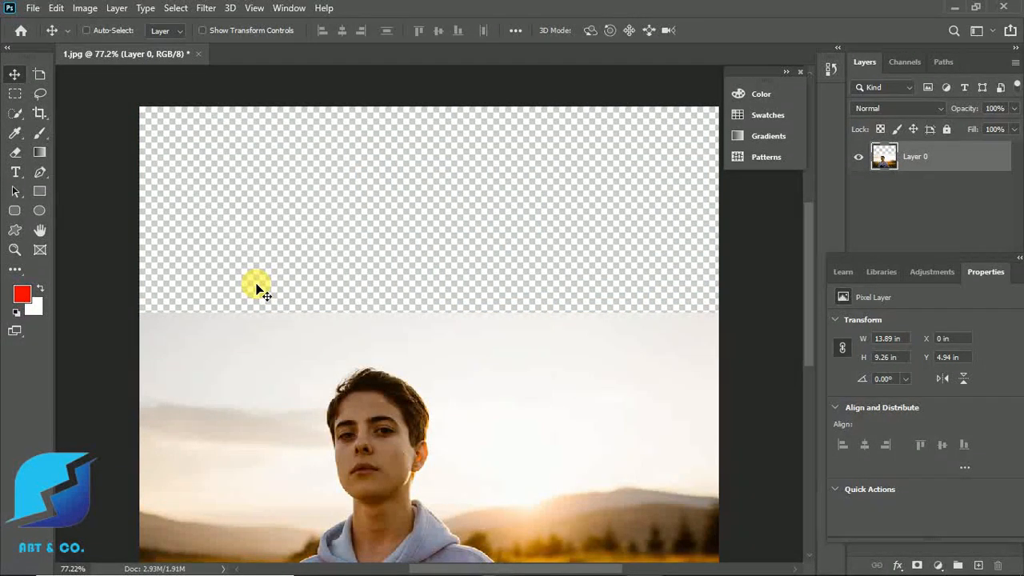
# Undo the artboard's deletion, widening and creation to restore the original photo canvas.
pyautogui.hotkey('ctrl', 'z')
pyautogui.hotkey('ctrl', 'z')
pyautogui.hotkey('ctrl', 'z')
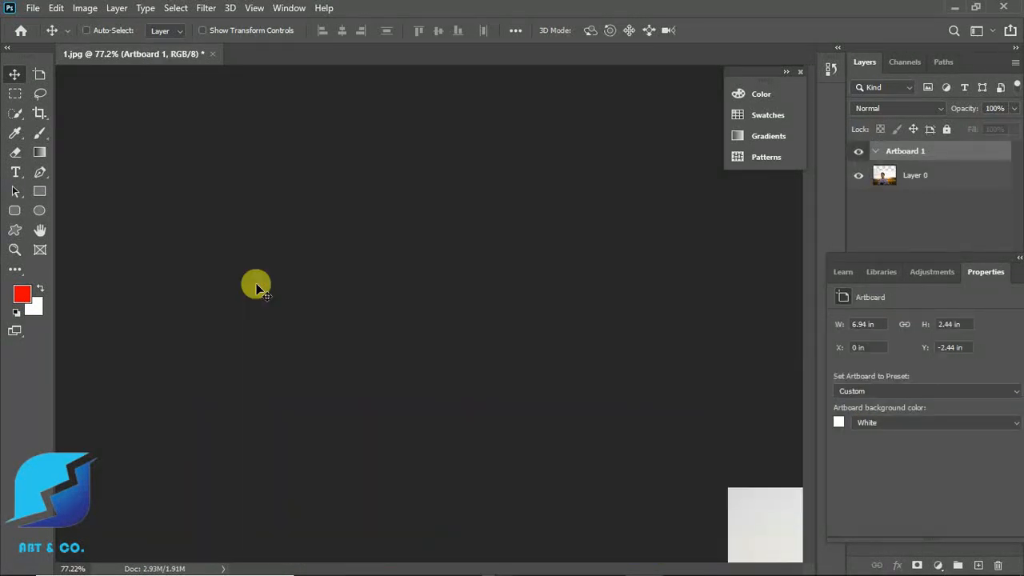
pyautogui.hotkey('ctrl', 'z')
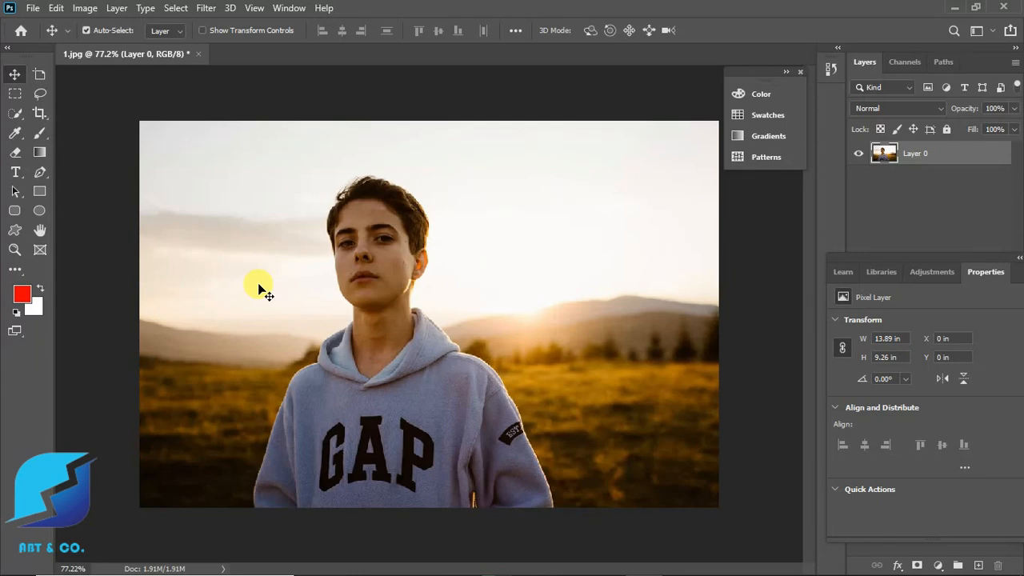
# Redo the artboard's creation and widening, and undo both again.
pyautogui.hotkey('ctrl', 'z')
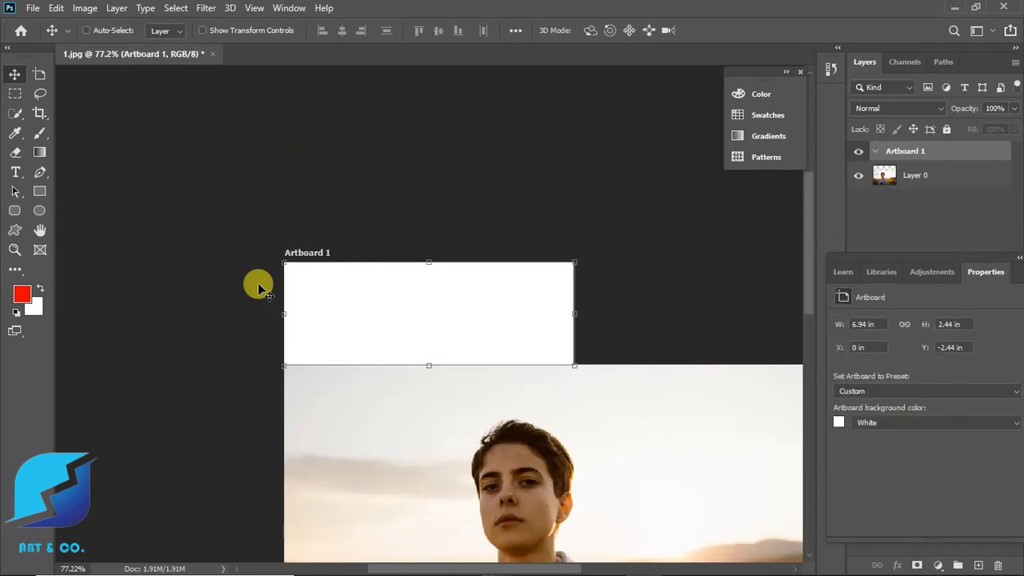
pyautogui.hotkey('ctrl', 'z')
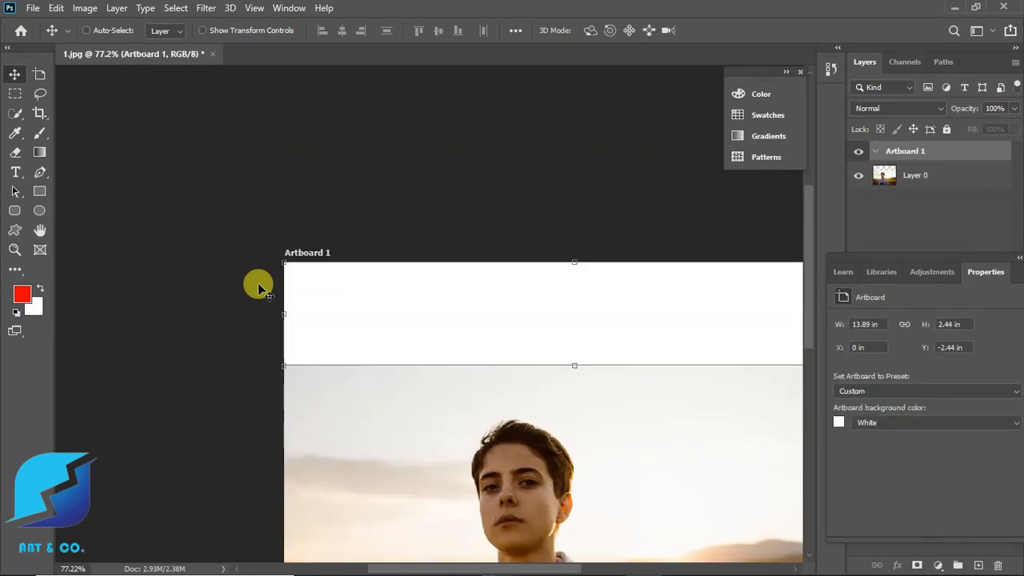
pyautogui.hotkey('ctrl', 'shift', 'z')
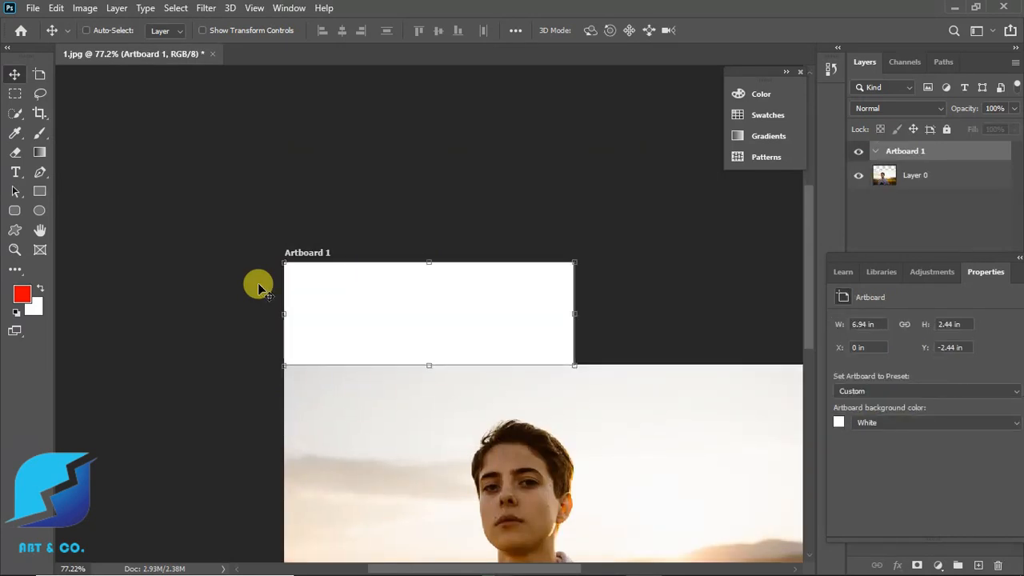
pyautogui.hotkey('ctrl', 'z')
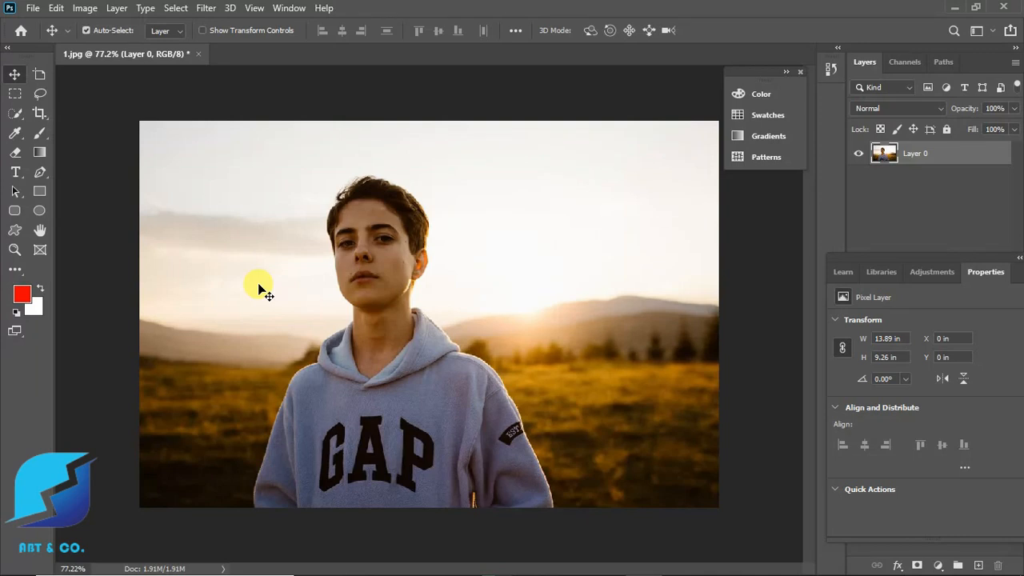
# Activate the Rectangular Marquee tool and set its feather to 0 px.
pyautogui.hotkey('ctrl', 'alt')
pyautogui.click(17, 96)
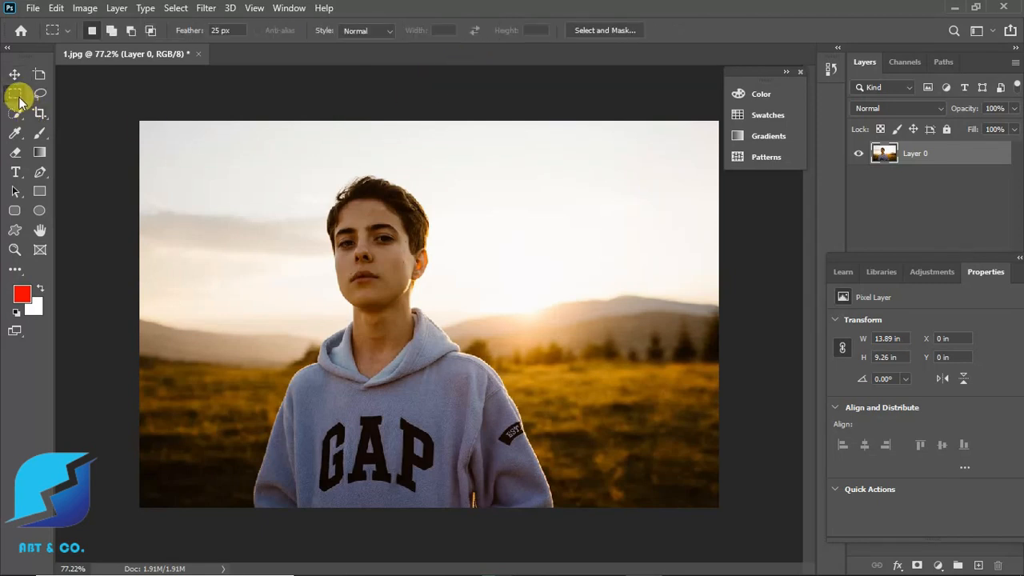
pyautogui.click(235, 31)
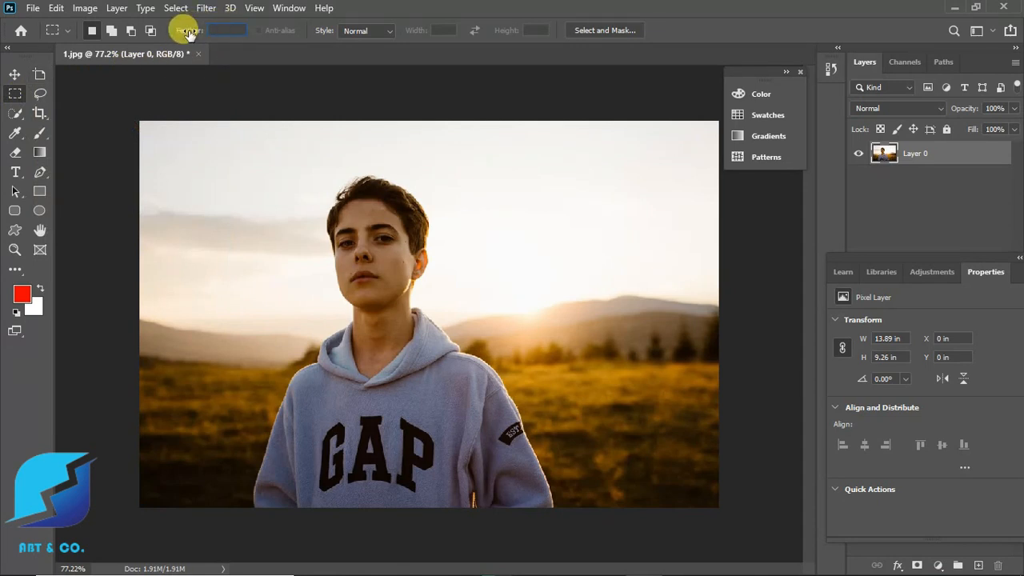
pyautogui.write('0')
pyautogui.press('Return')
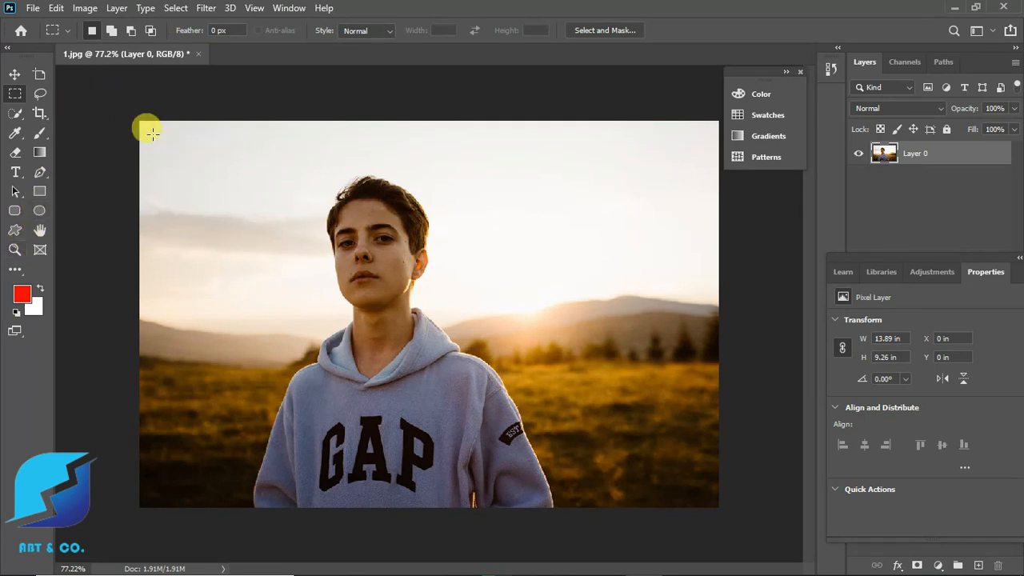
# Marquee-select a rectangle about 8.22 × 8.31 in around the person, delete its contents, and undo the deletion.
pyautogui.moveTo(226, 164); pyautogui.dragTo(567, 528)
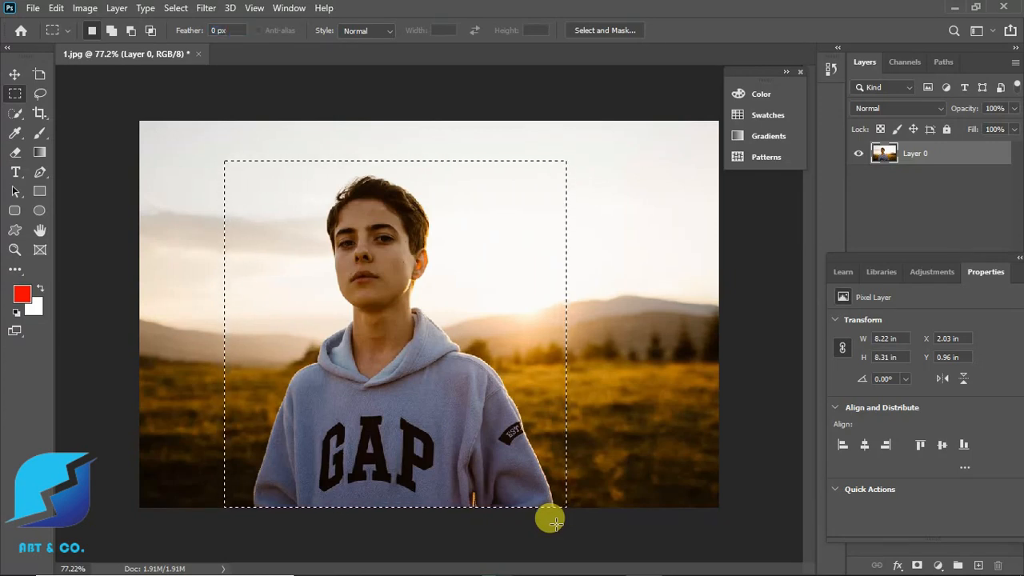
pyautogui.press('Delete')
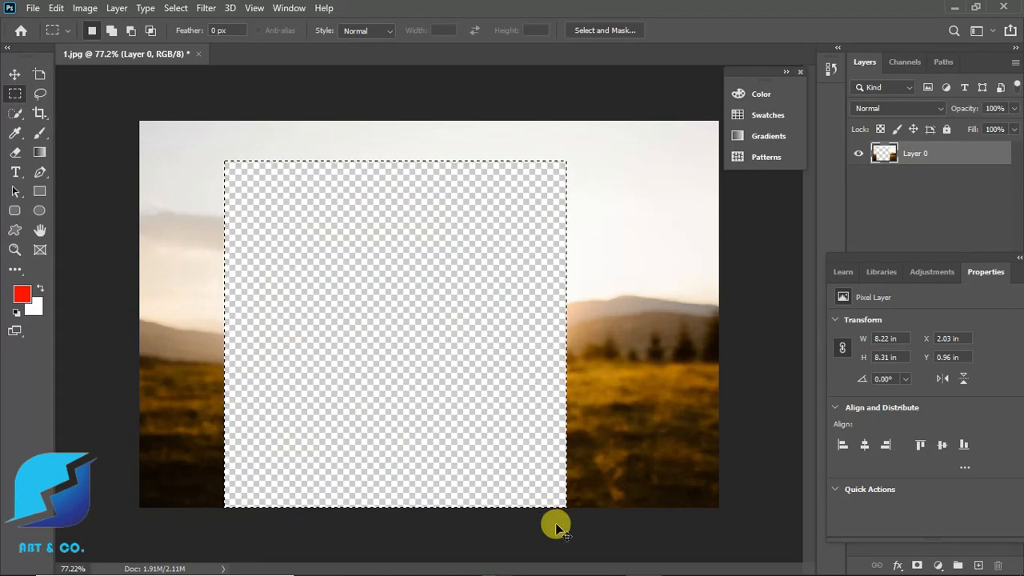
pyautogui.hotkey('ctrl', 'z')
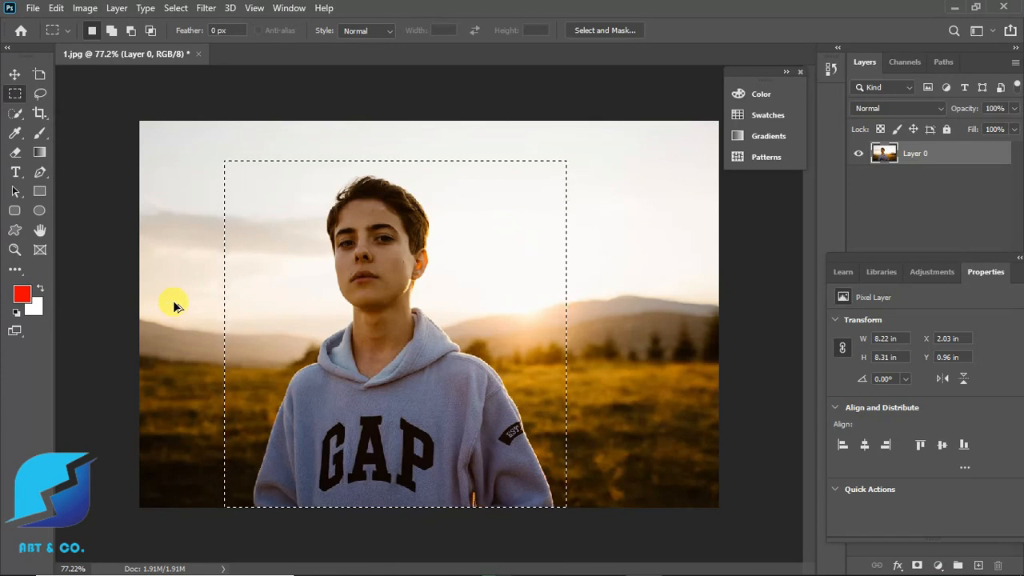
# Invert the rectangular selection, delete the surrounding background, undo the deletion, invert the selection back, and deselect.
pyautogui.hotkey('ctrl', 'alt', 'i')
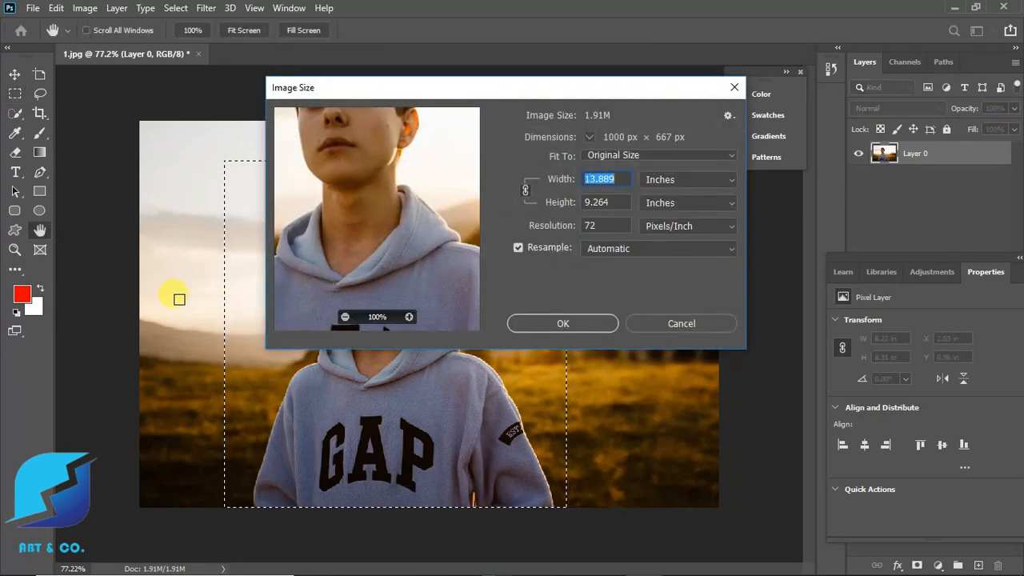
pyautogui.click(681, 321)
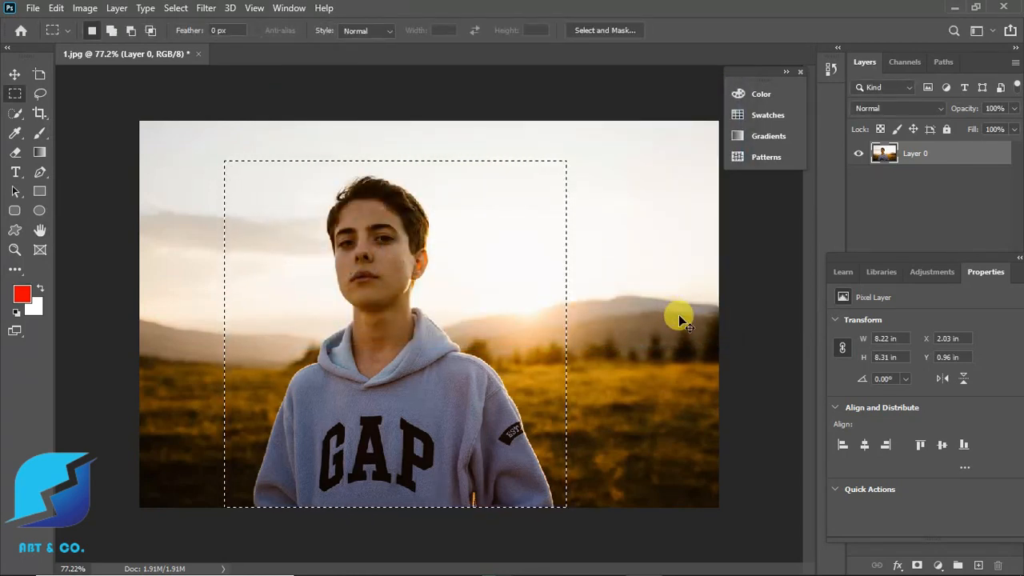
pyautogui.hotkey('shift', 'ctrl', 'i')
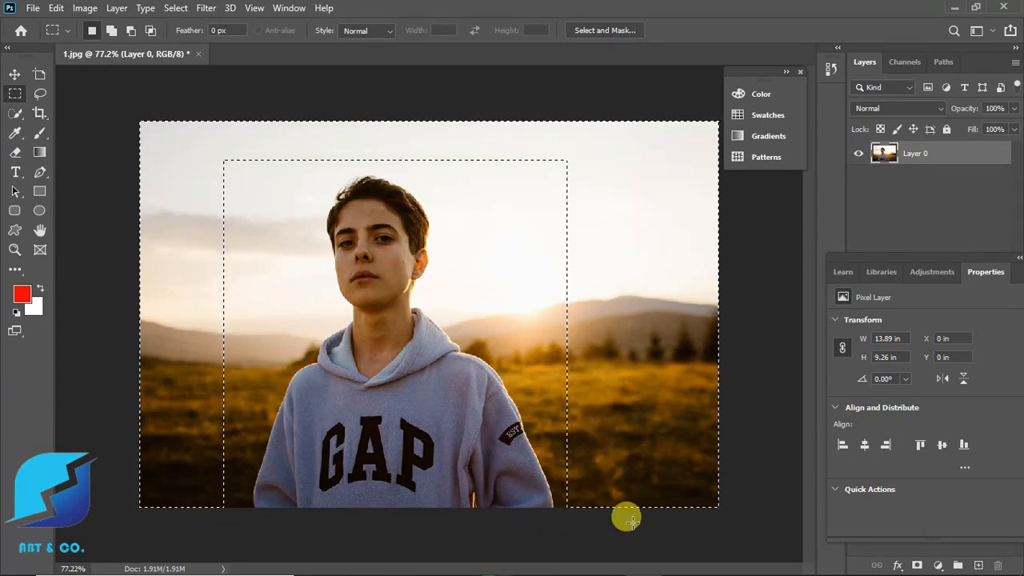
pyautogui.press('Delete')
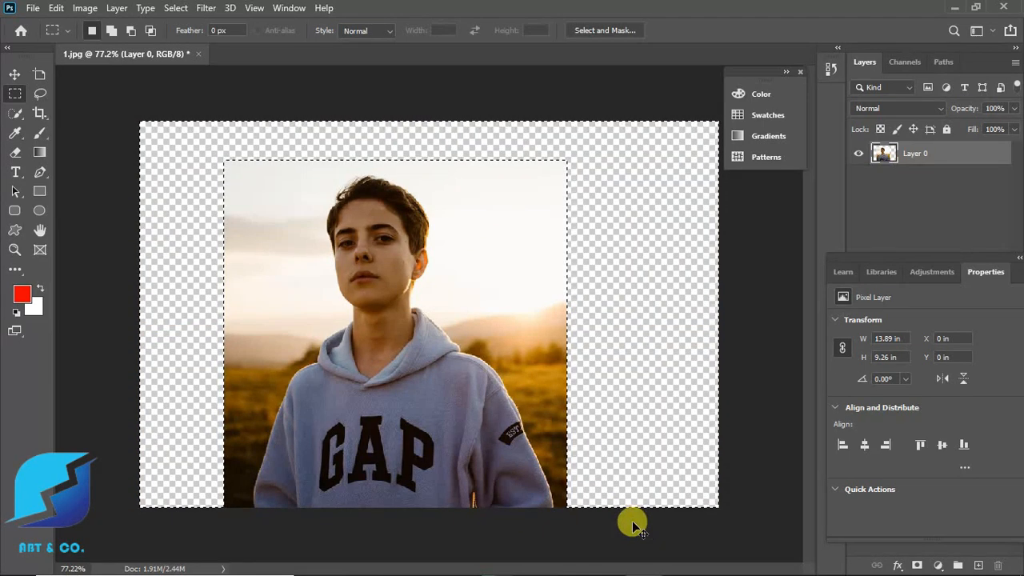
pyautogui.hotkey('ctrl', 'z')
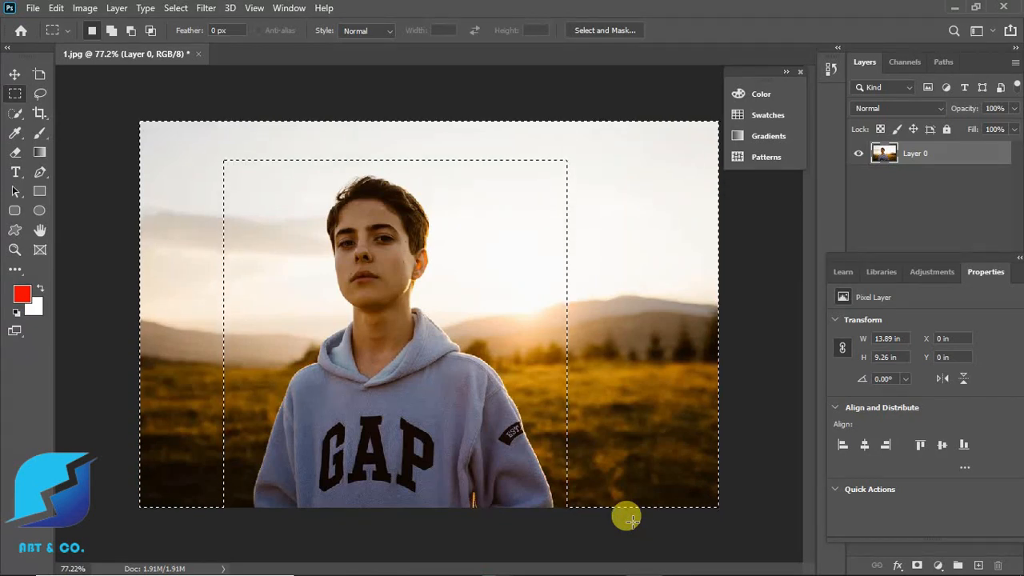
pyautogui.hotkey('ctrl', 'shift', 'i')
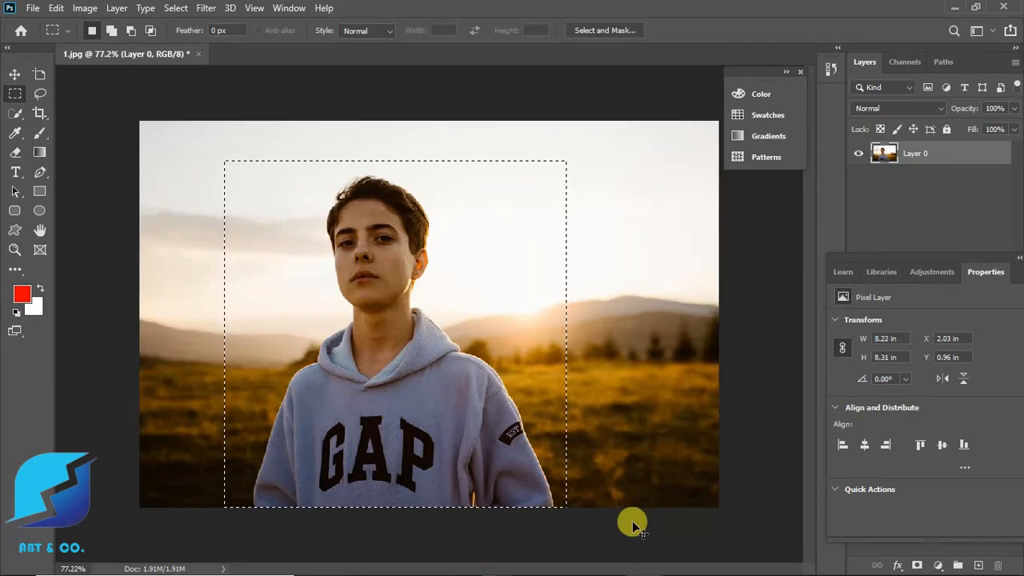
pyautogui.hotkey('ctrl', 'd')
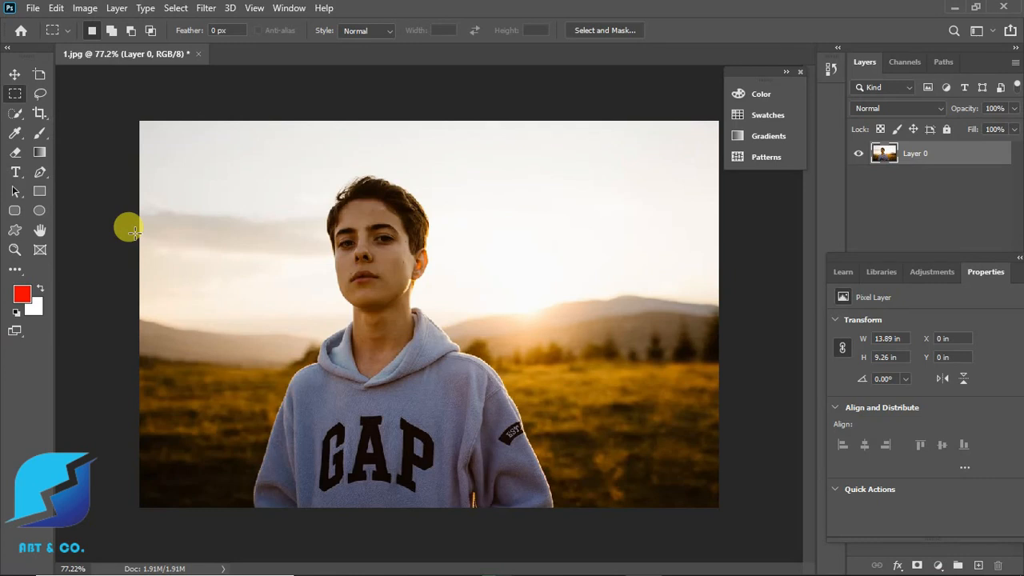
# Activate the Lasso tool and try to trace a small selection along the lower sleeve edge beside the GAP lettering.
pyautogui.click(42, 95)
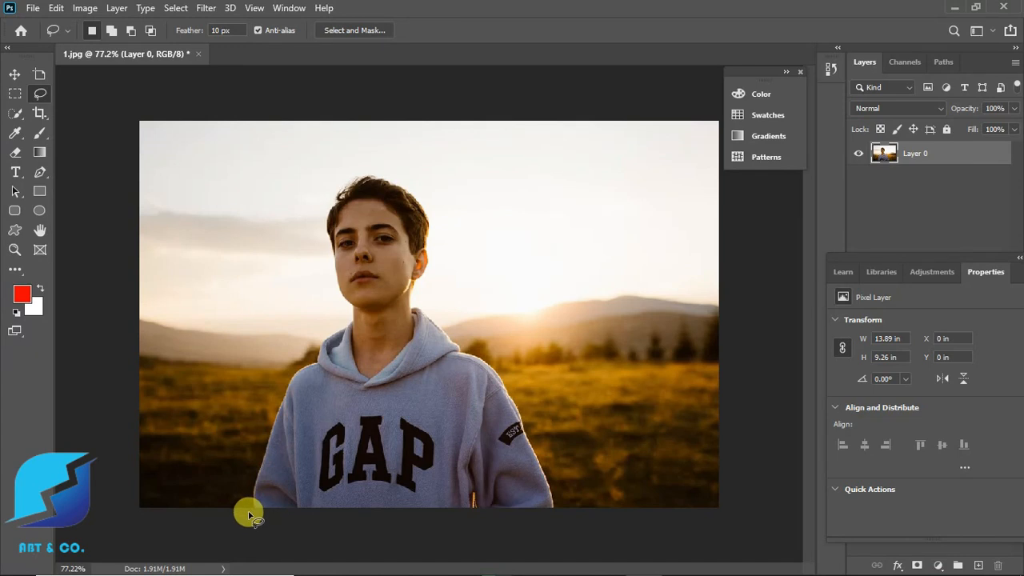
pyautogui.hotkey('ctrl', '+')
pyautogui.hotkey('ctrl', '+')
pyautogui.hotkey('ctrl', '+')
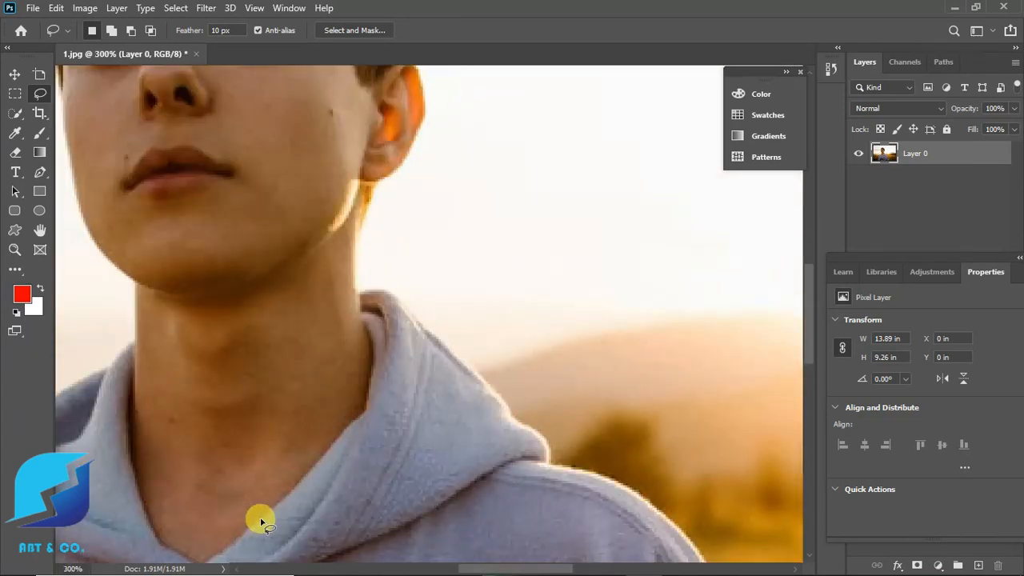
pyautogui.moveTo(272, 536); pyautogui.dragTo(409, 279)
pyautogui.moveTo(340, 552); pyautogui.dragTo(491, 263)
pyautogui.moveTo(427, 422); pyautogui.dragTo(552, 297)
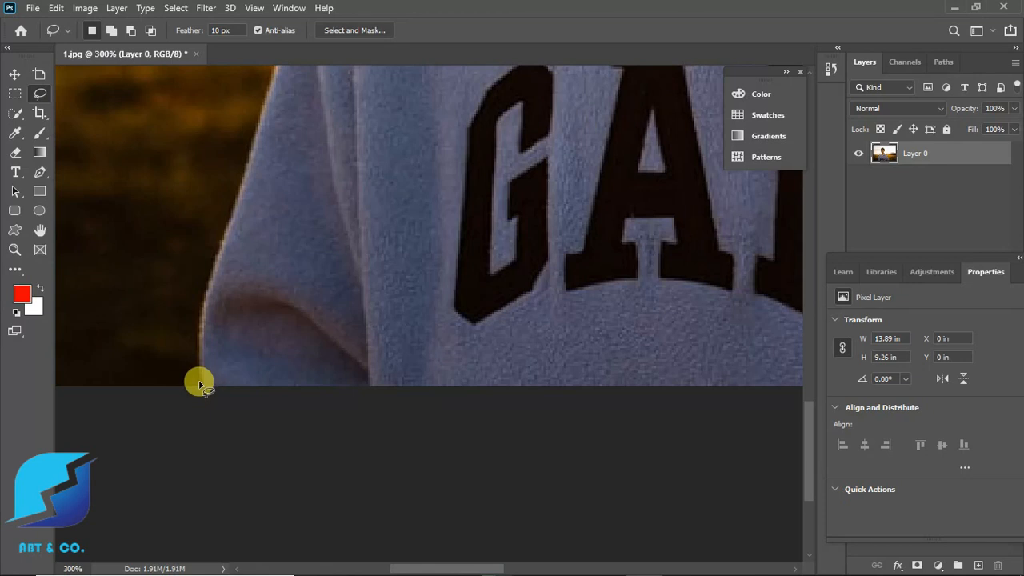
pyautogui.moveTo(202, 315); pyautogui.dragTo(277, 242)
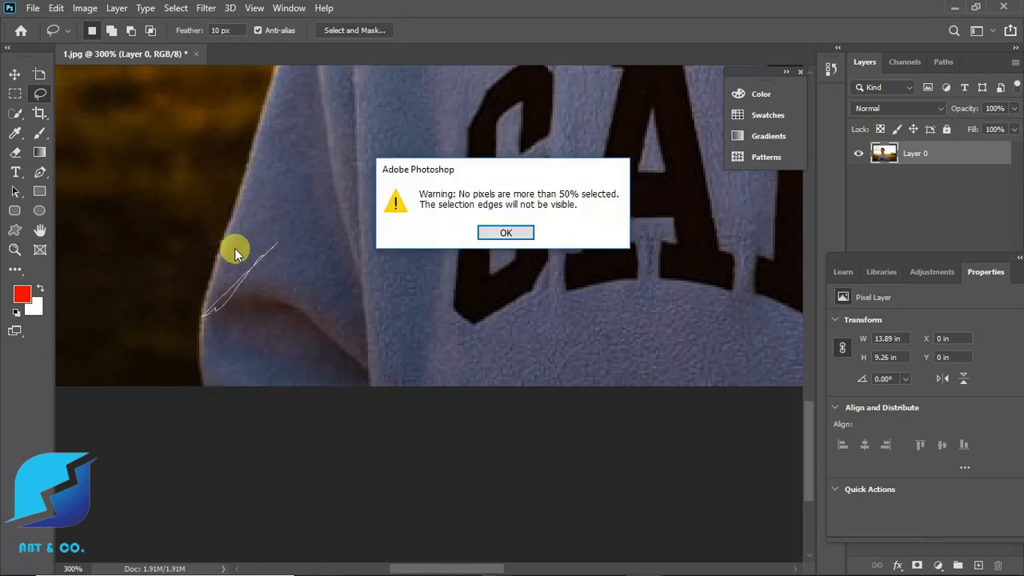
pyautogui.click(492, 232)
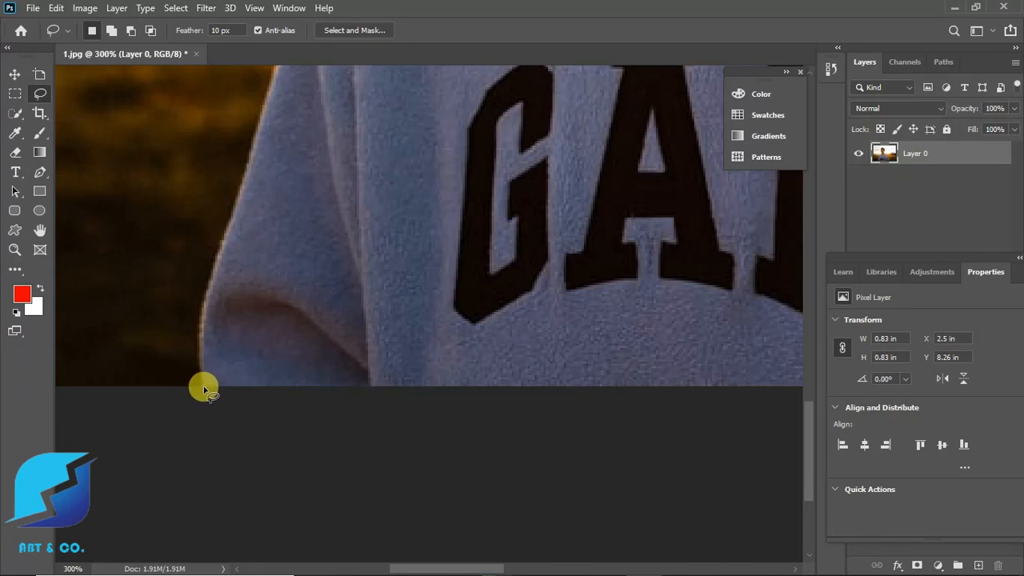
# Lasso an area about 1.49 × 1.82 in on the lower sleeve, delete it, undo the deletion, and deselect.
pyautogui.moveTo(205, 390)
pyautogui.mouseDown()
pyautogui.moveTo(194, 357)
pyautogui.moveTo(212, 256)
pyautogui.moveTo(247, 180)
pyautogui.moveTo(309, 259)
pyautogui.moveTo(190, 277)
pyautogui.moveTo(240, 192)
pyautogui.mouseUp()
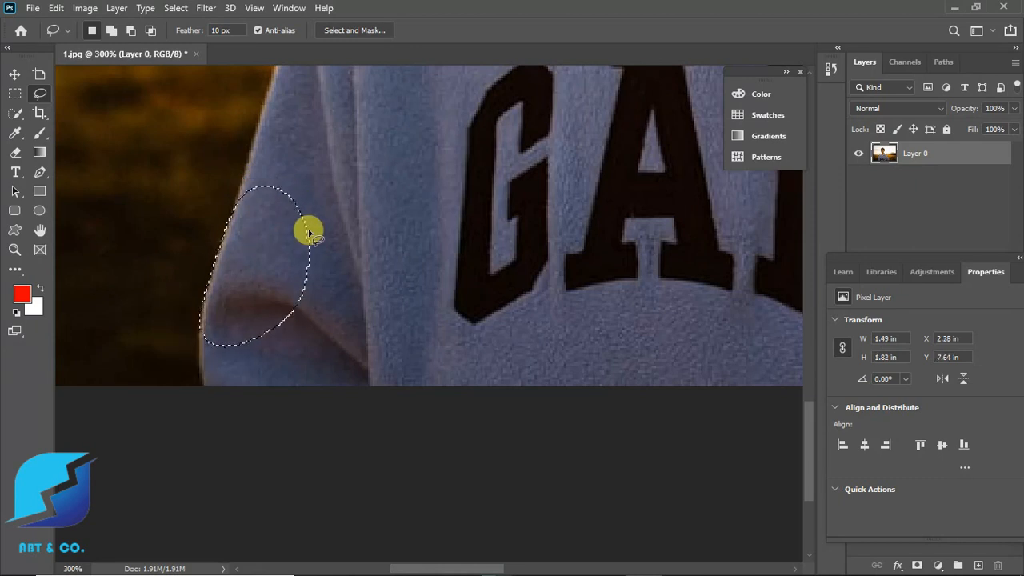
pyautogui.press('Delete')
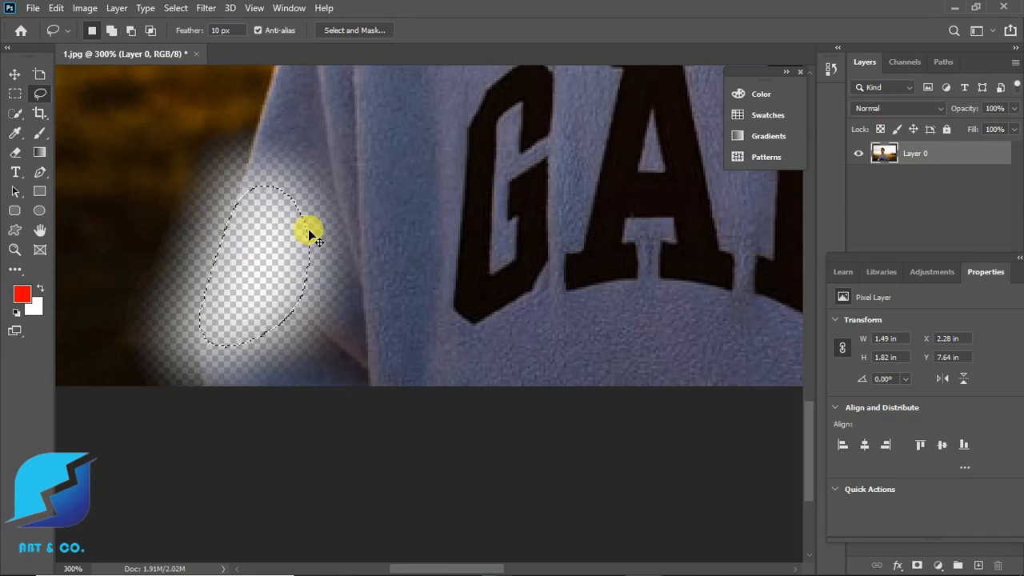
pyautogui.hotkey('ctrl', 'z')
pyautogui.hotkey('ctrl', '0')
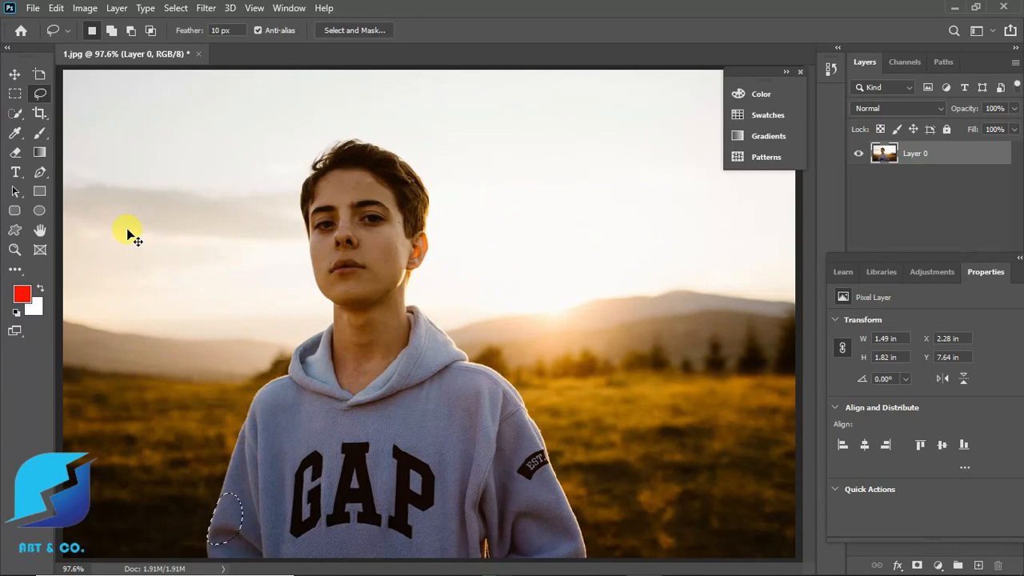
pyautogui.hotkey('ctrl', 'd')
# Try to lasso the loose hair strands above the forehead at 500% zoom, and fit the photo back in view.
pyautogui.hotkey('ctrl', '+')
pyautogui.hotkey('ctrl', '+')
pyautogui.hotkey('ctrl', '+')
pyautogui.hotkey('ctrl', '+')
pyautogui.hotkey('ctrl', '+')
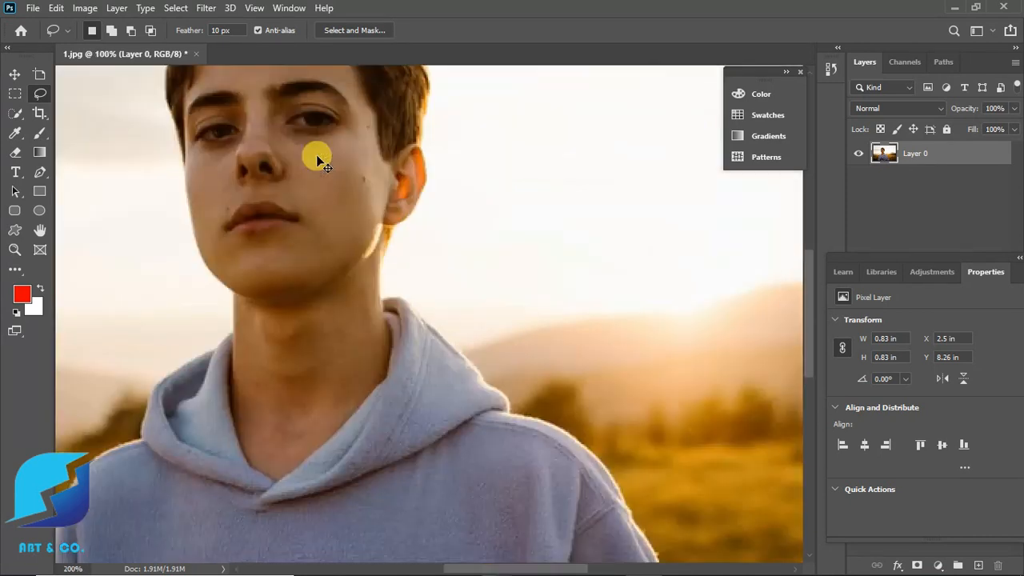
pyautogui.moveTo(308, 162); pyautogui.dragTo(390, 324)
pyautogui.moveTo(186, 122); pyautogui.dragTo(384, 384)
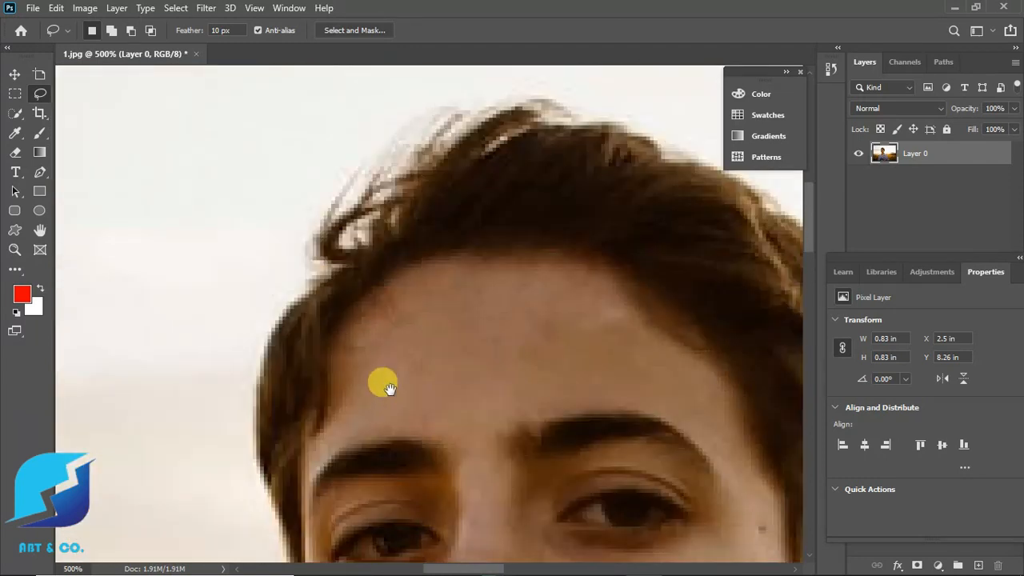
pyautogui.moveTo(324, 228)
pyautogui.mouseDown()
pyautogui.moveTo(346, 185)
pyautogui.moveTo(342, 213)
pyautogui.moveTo(342, 200)
pyautogui.mouseUp()
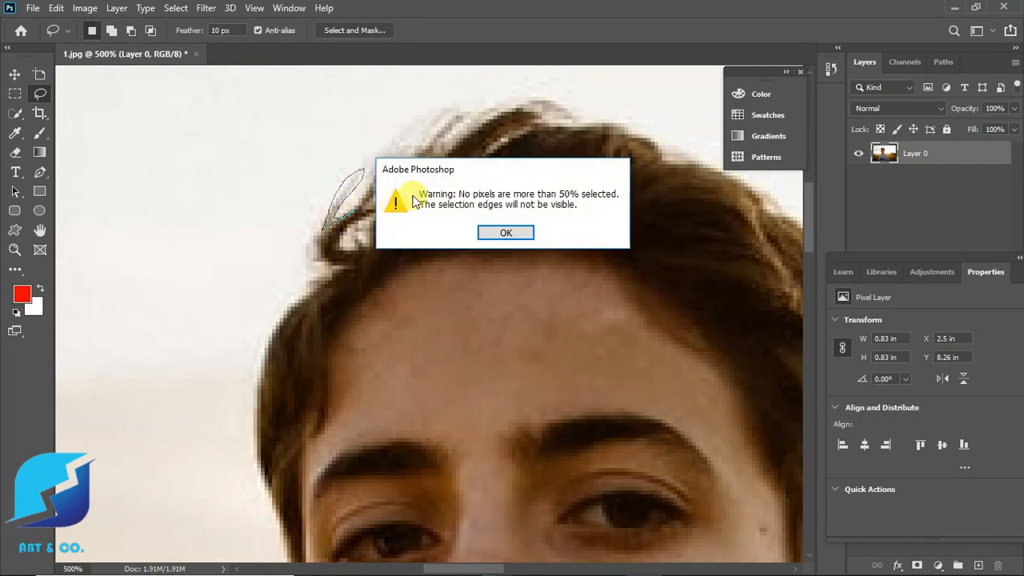
pyautogui.click(492, 232)
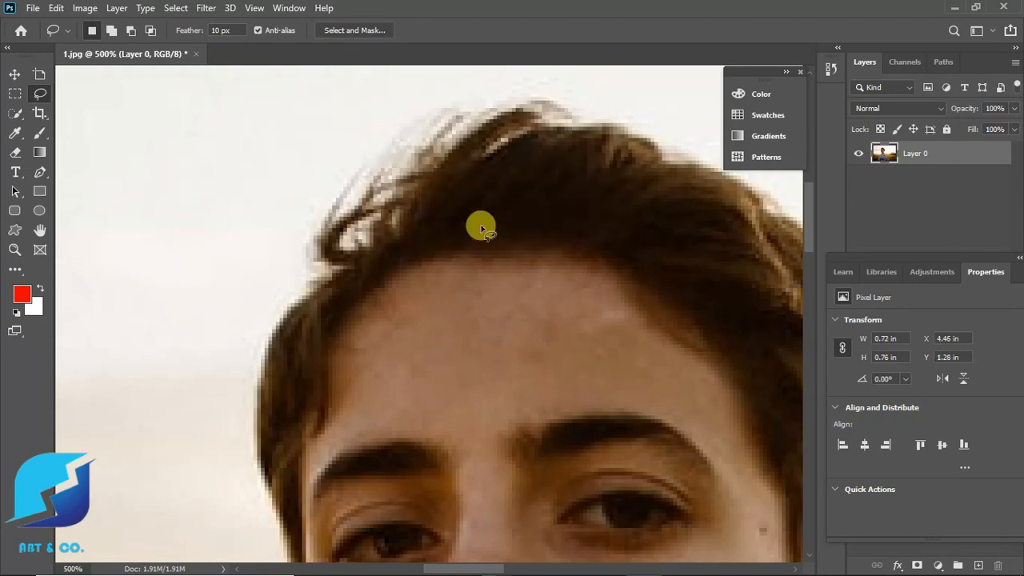
pyautogui.hotkey('ctrl', '0')
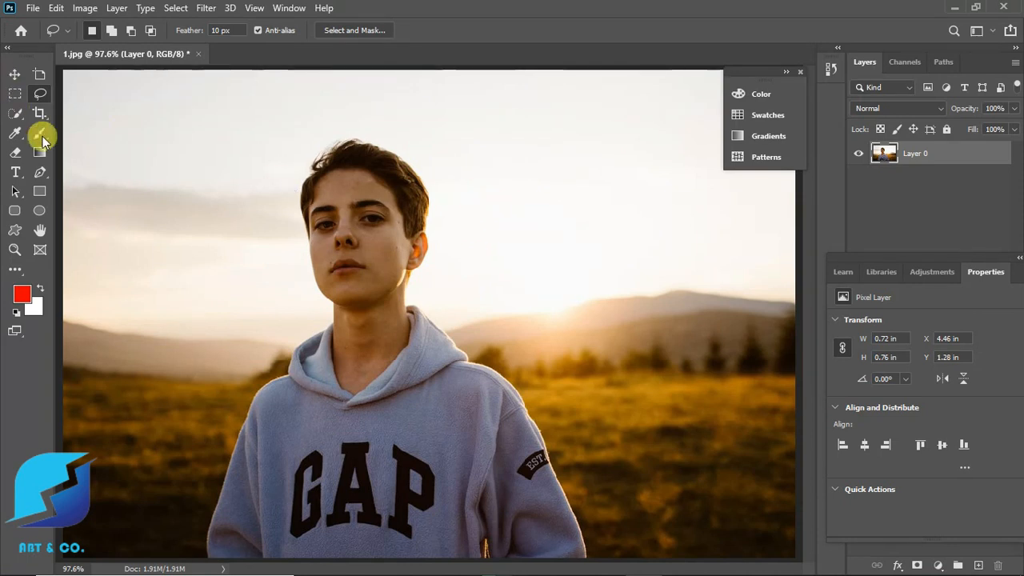
# Activate the Quick Selection tool and select the entire background around the person.
pyautogui.click(16, 115)
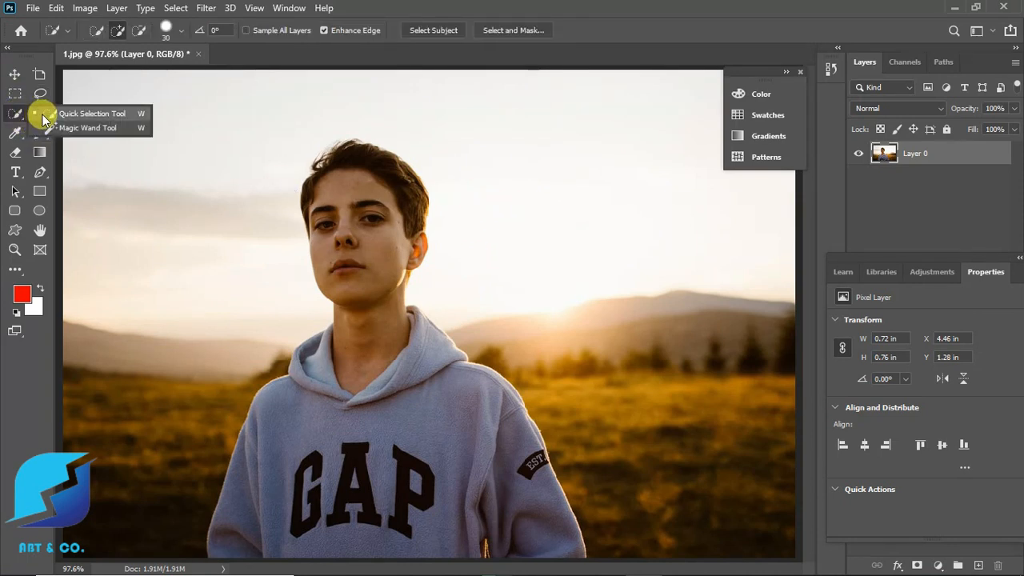
pyautogui.click(43, 117)
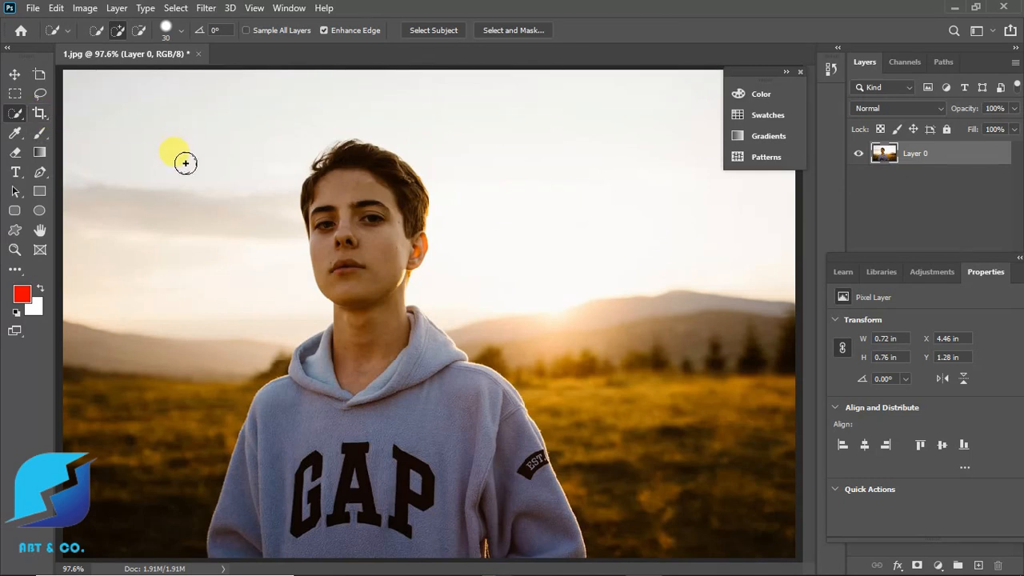
pyautogui.moveTo(229, 160)
pyautogui.mouseDown()
pyautogui.moveTo(153, 269)
pyautogui.moveTo(179, 171)
pyautogui.moveTo(351, 120)
pyautogui.moveTo(480, 125)
pyautogui.moveTo(549, 155)
pyautogui.moveTo(596, 183)
pyautogui.moveTo(633, 236)
pyautogui.moveTo(685, 399)
pyautogui.moveTo(540, 313)
pyautogui.mouseUp()
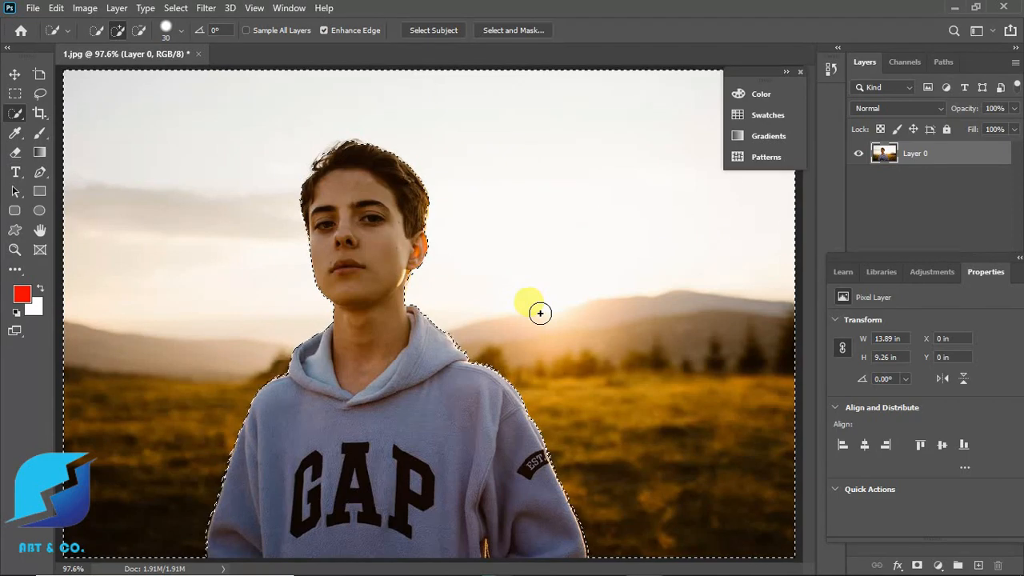
# Delete the selected background, and undo both the deletion and the Quick Selection strokes.
pyautogui.press('Delete')
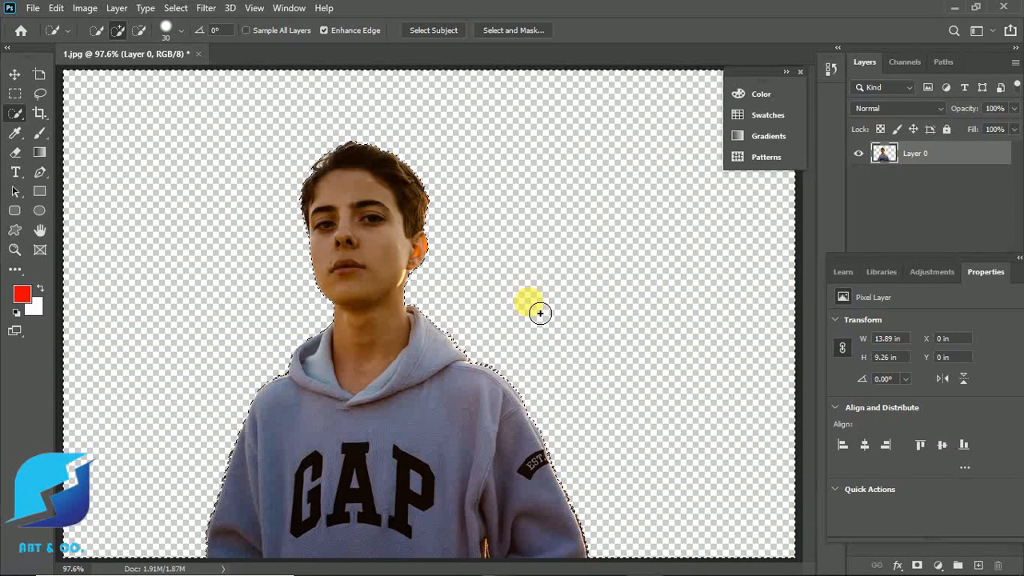
pyautogui.hotkey('ctrl', 'z')
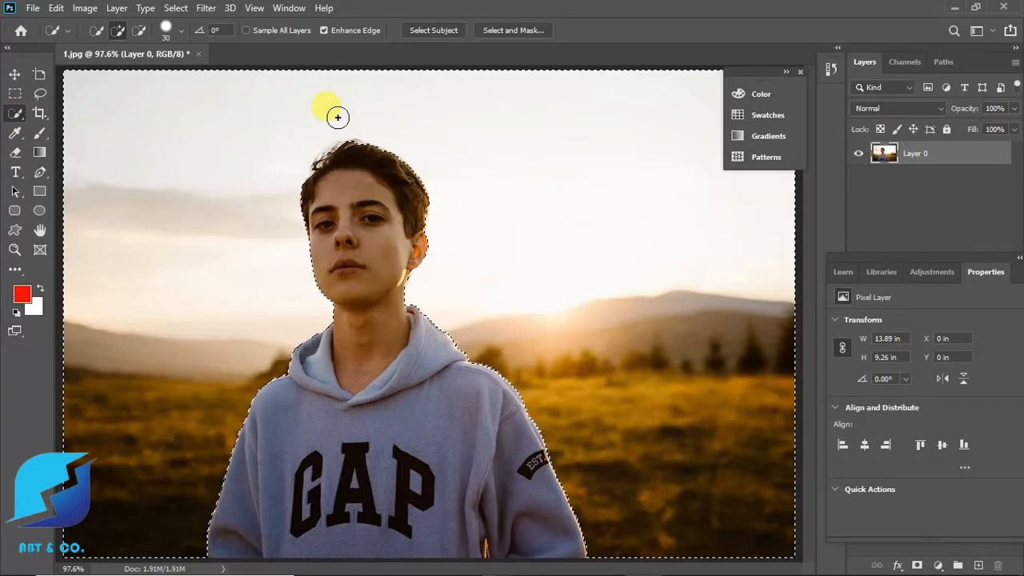
pyautogui.hotkey('ctrl', 'z')
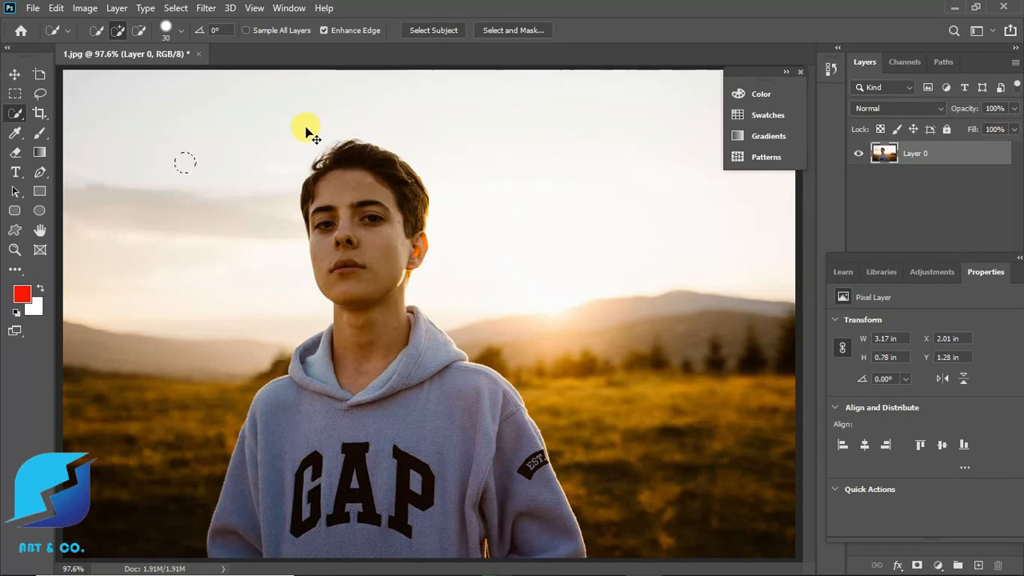
pyautogui.hotkey('ctrl', 'z')
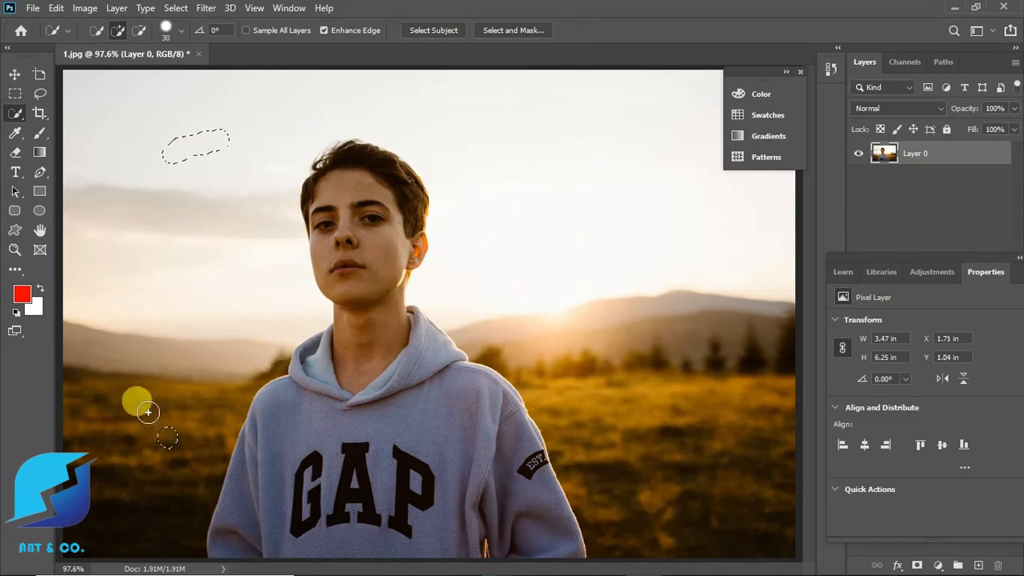
# Quick-select the whole background again, from the grass and sky on one side of the person to the other.
pyautogui.moveTo(104, 433)
pyautogui.mouseDown()
pyautogui.moveTo(183, 274)
pyautogui.moveTo(137, 393)
pyautogui.moveTo(377, 153)
pyautogui.moveTo(417, 140)
pyautogui.mouseUp()
pyautogui.click(412, 134)
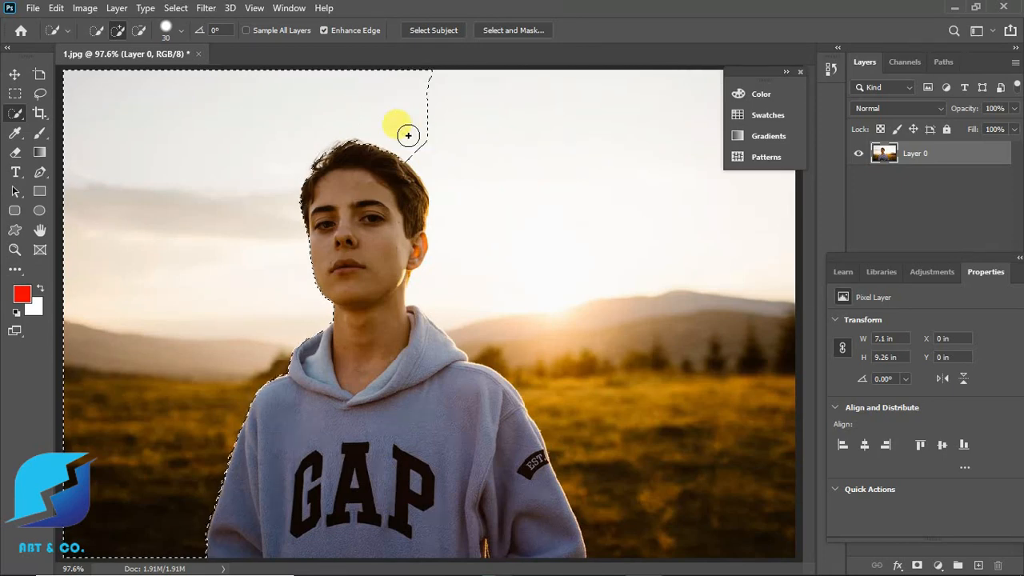
pyautogui.click(607, 166)
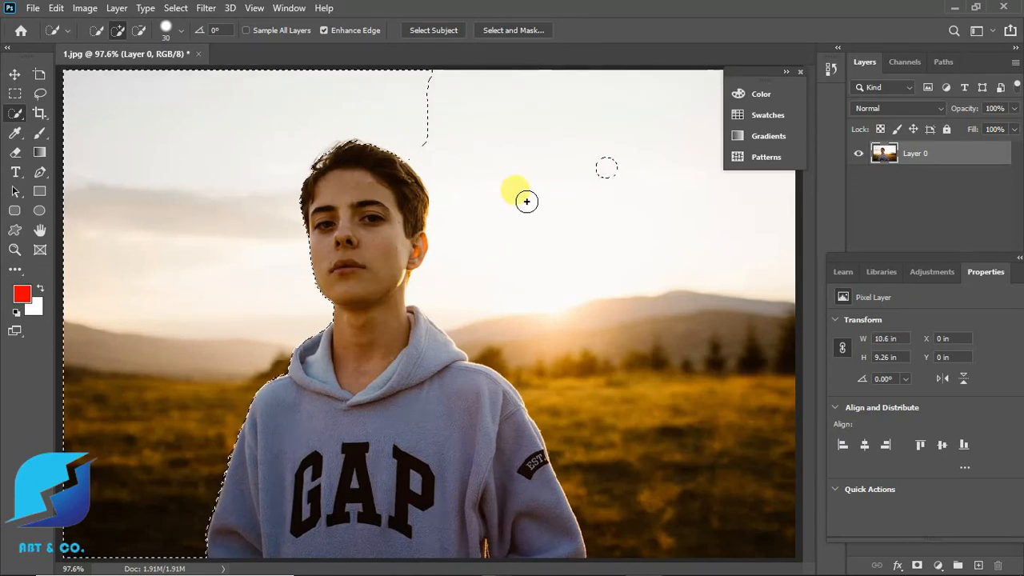
pyautogui.moveTo(535, 201)
pyautogui.mouseDown()
pyautogui.moveTo(479, 137)
pyautogui.moveTo(645, 258)
pyautogui.moveTo(662, 375)
pyautogui.moveTo(614, 359)
pyautogui.mouseUp()
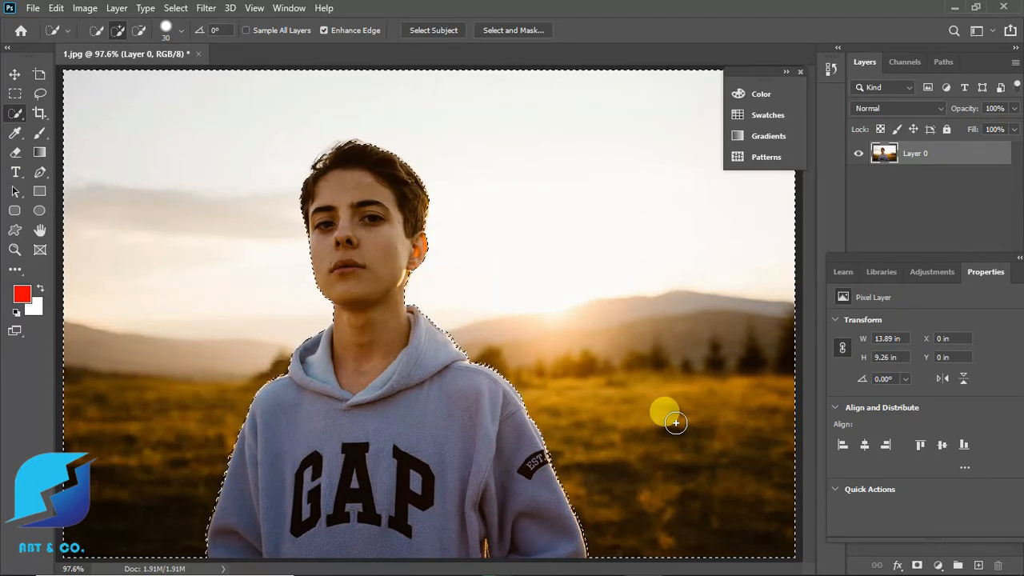
# Switch to the Magic Wand tool and undo the latest Quick Selection strokes on the background.
pyautogui.rightClick(16, 113)
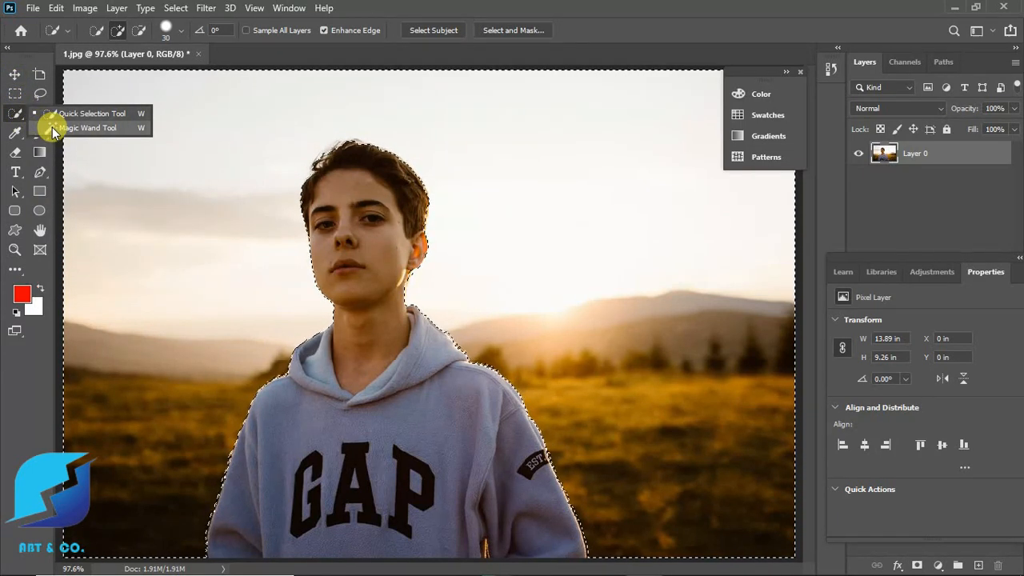
pyautogui.click(52, 127)
pyautogui.hotkey('ctrl', 'z')
pyautogui.hotkey('ctrl', 'z')
pyautogui.hotkey('ctrl', 'z')
pyautogui.hotkey('ctrl', 'z')
pyautogui.hotkey('ctrl', 'z')
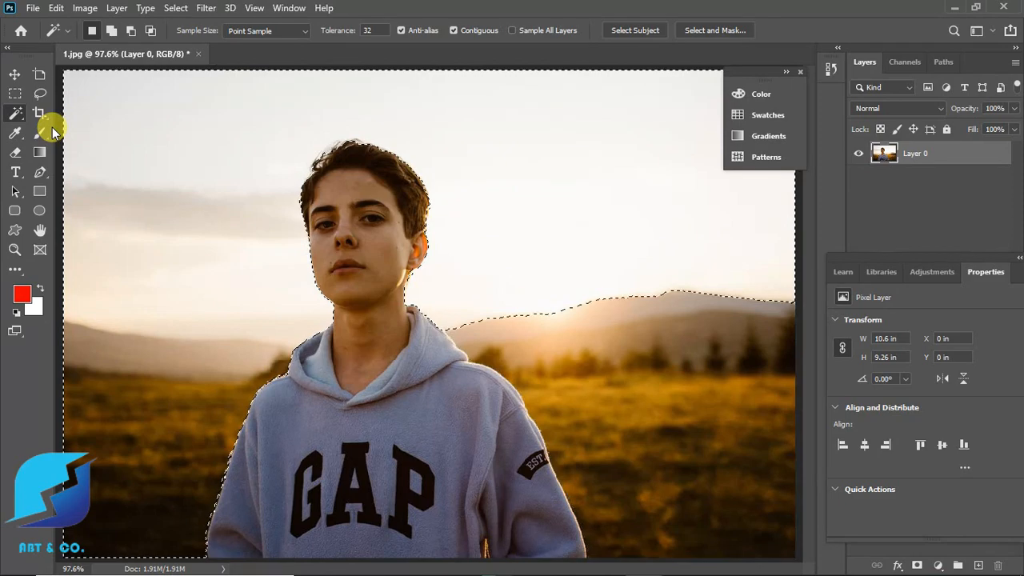
# Undo the remaining background selection, and use the Magic Wand to select the sky and then the grey cloud area left of the person.
pyautogui.hotkey('ctrl', 'z')
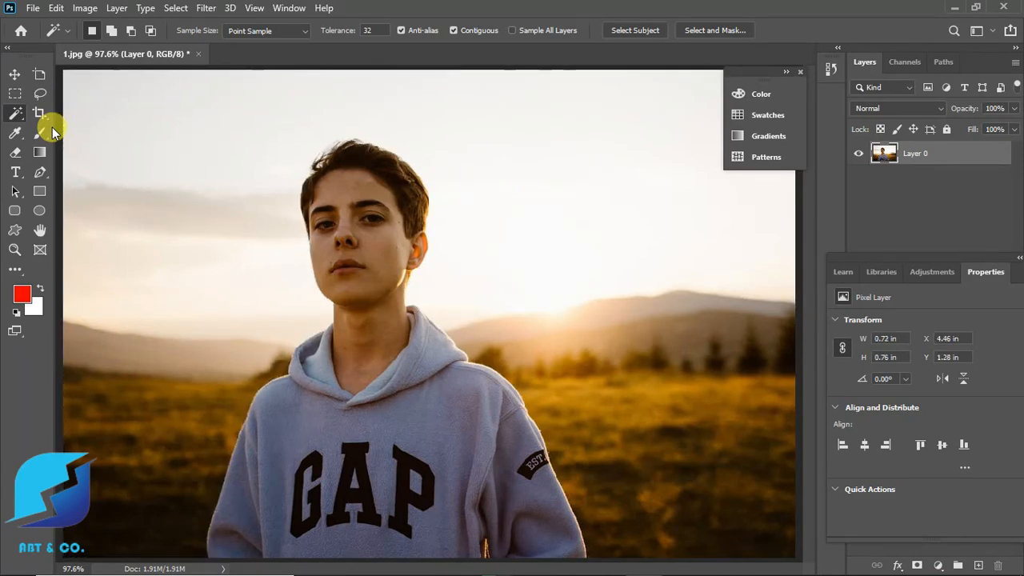
pyautogui.rightClick(12, 118)
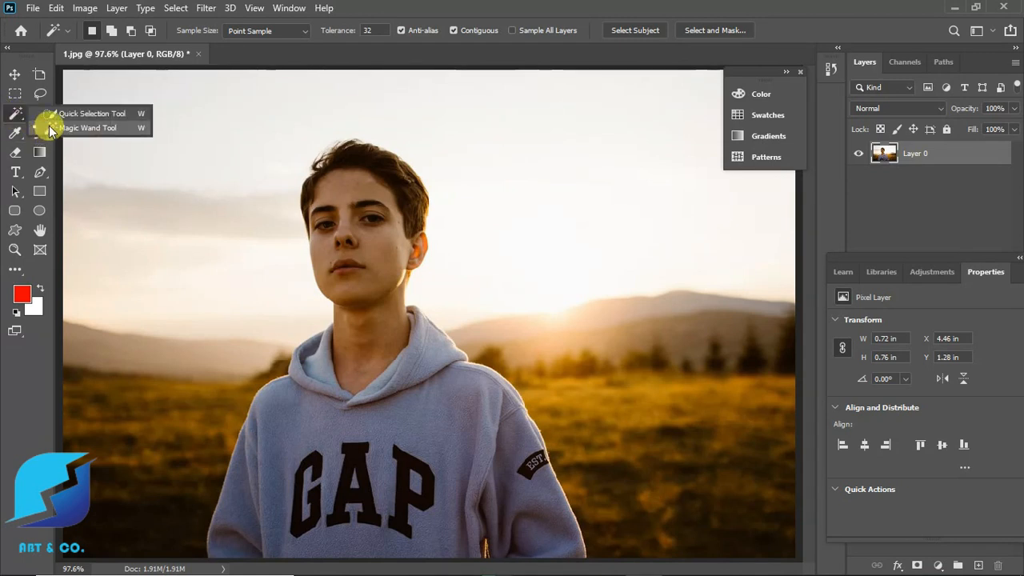
pyautogui.click(49, 126)
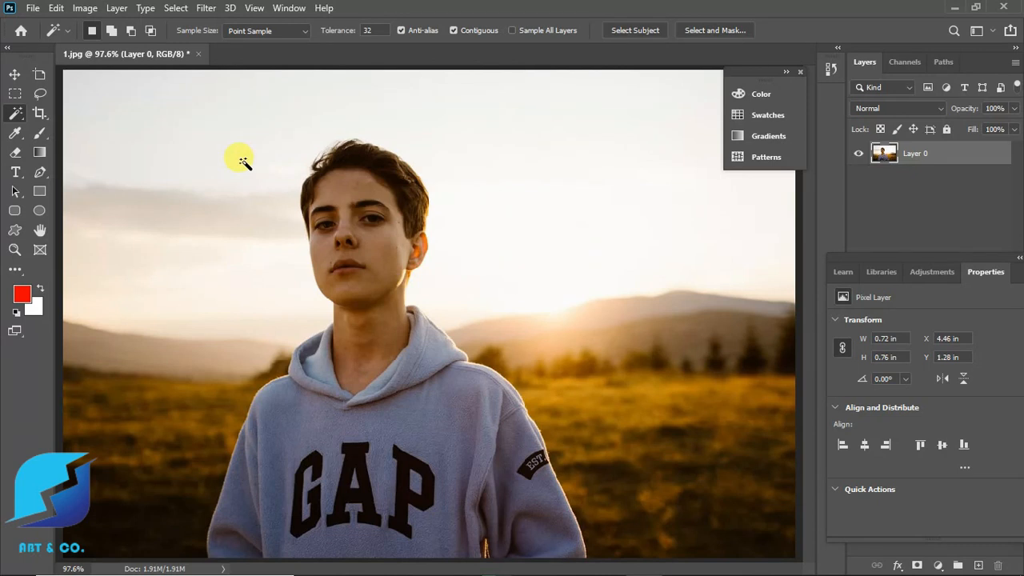
pyautogui.click(210, 162)
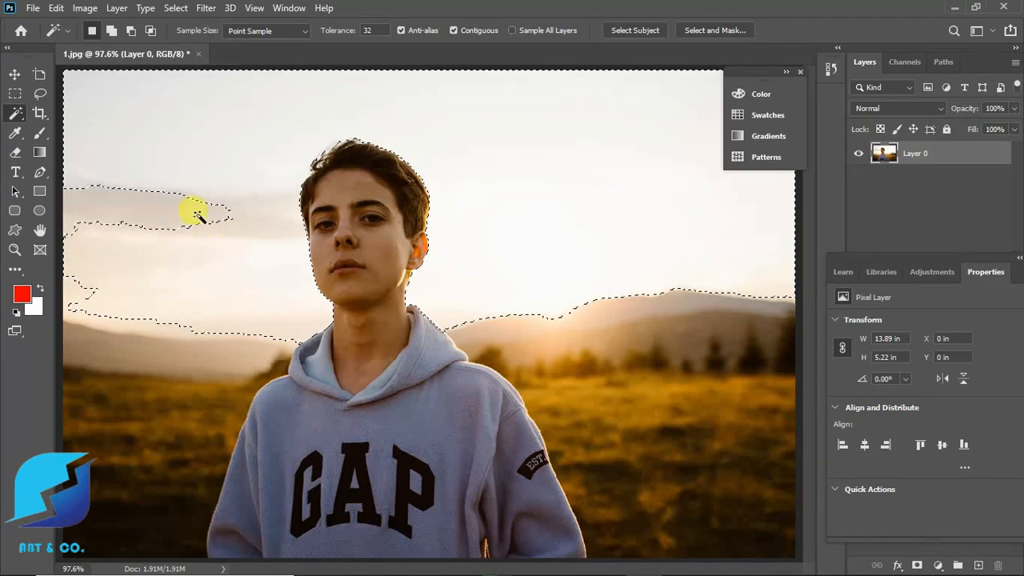
pyautogui.click(171, 212)
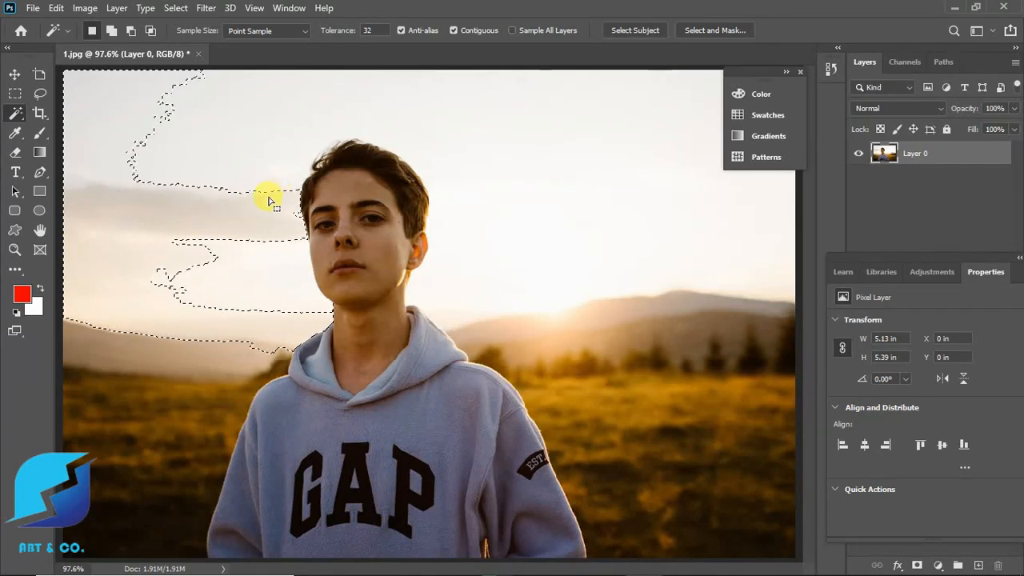
# Add the rest of the sky, the sunlit hills and a dark tree on the photo's right side to the Magic Wand selection.
pyautogui.press('shift')
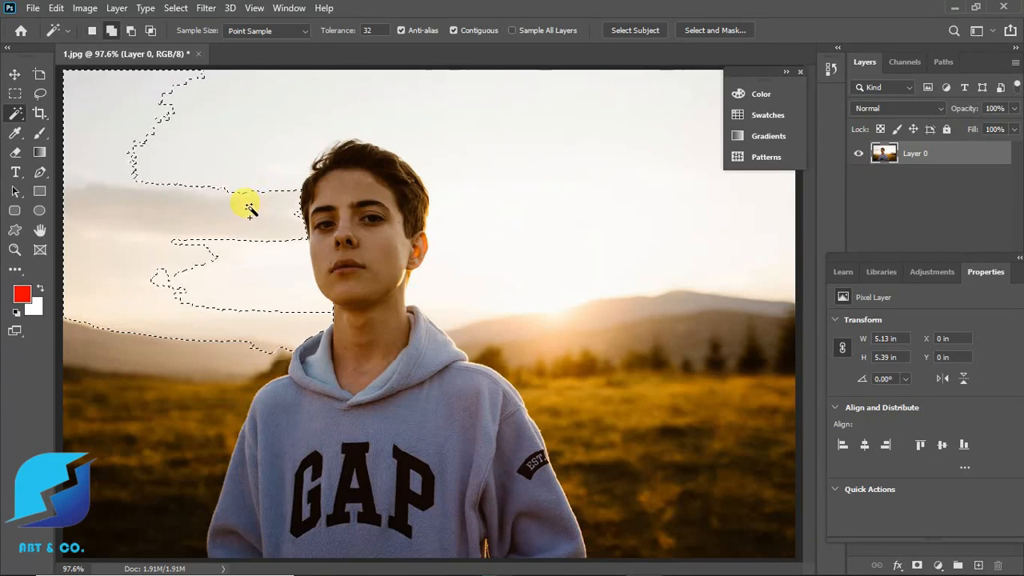
pyautogui.keyDown('shift'); pyautogui.click(249, 208); pyautogui.keyUp('shift')
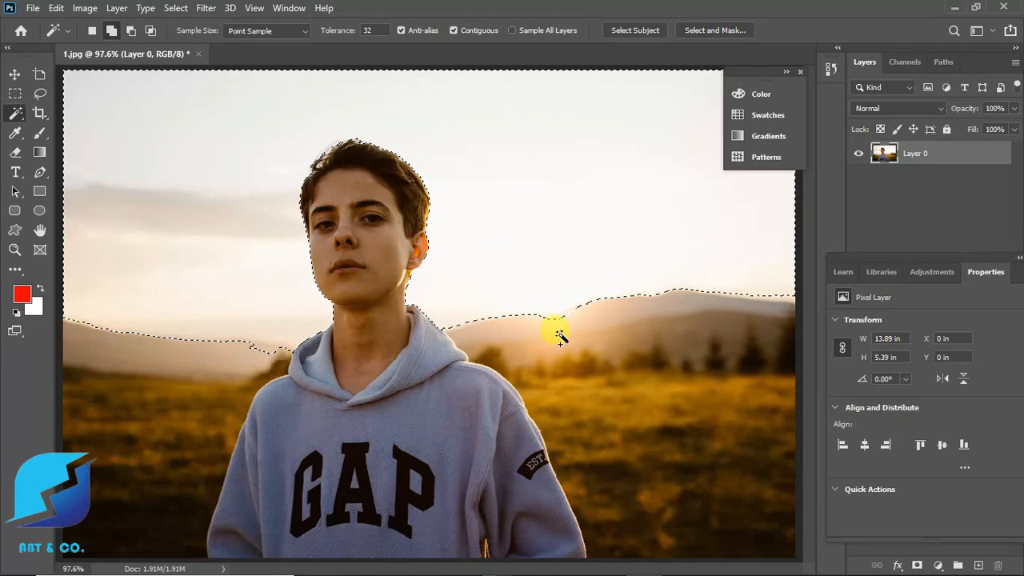
pyautogui.keyDown('shift'); pyautogui.click(671, 307); pyautogui.keyUp('shift')
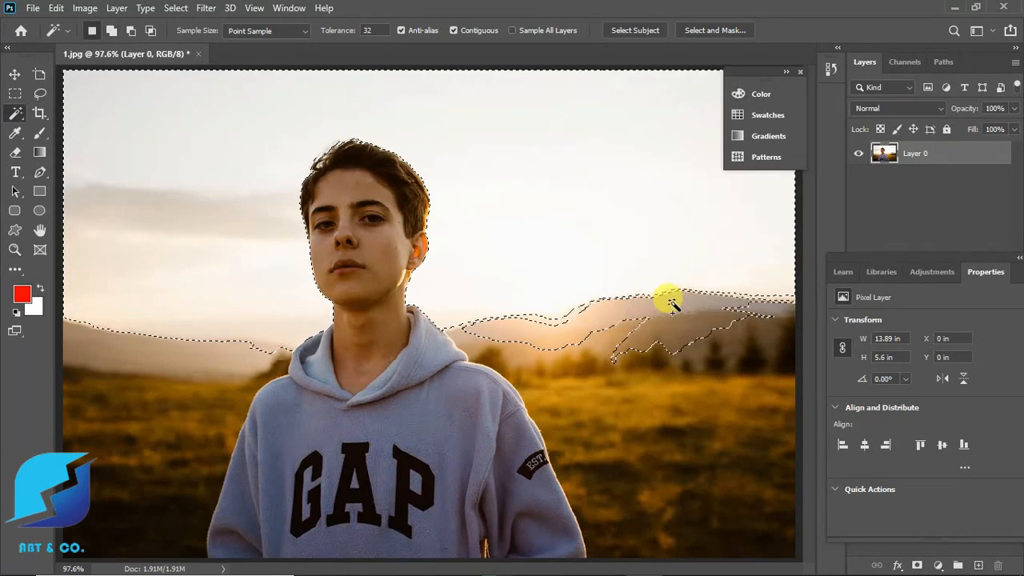
pyautogui.keyDown('shift'); pyautogui.click(520, 329); pyautogui.keyUp('shift')
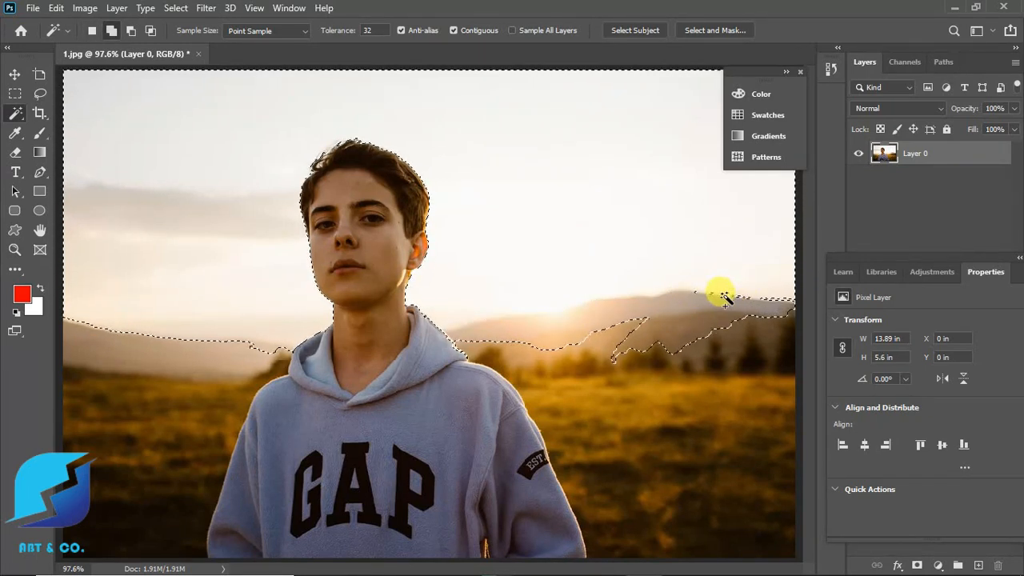
pyautogui.keyDown('shift'); pyautogui.click(750, 360); pyautogui.keyUp('shift')
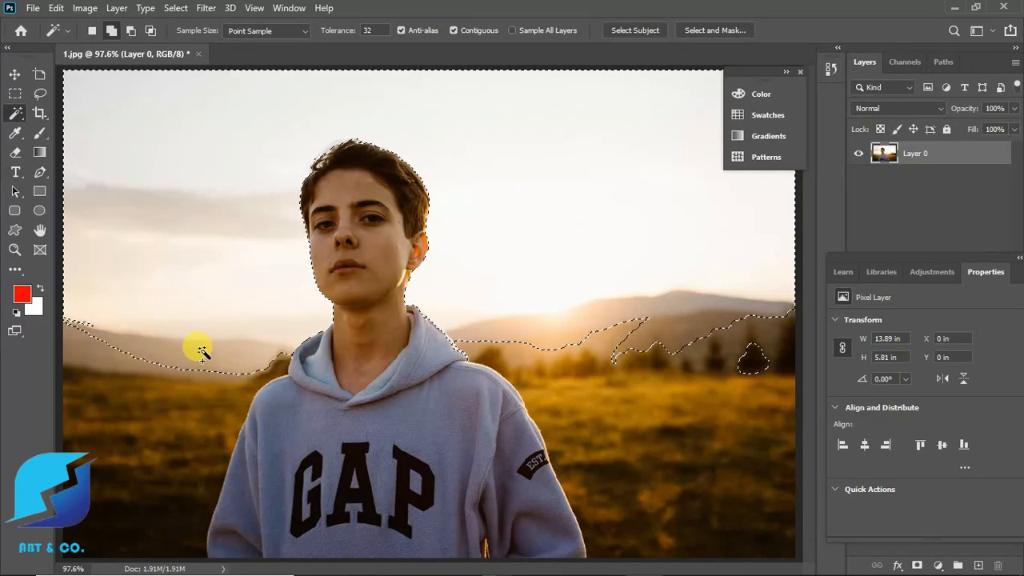
# Add the hills and the grass field on the photo's left side to the Magic Wand selection.
pyautogui.keyDown('shift'); pyautogui.click(132, 348); pyautogui.keyUp('shift')
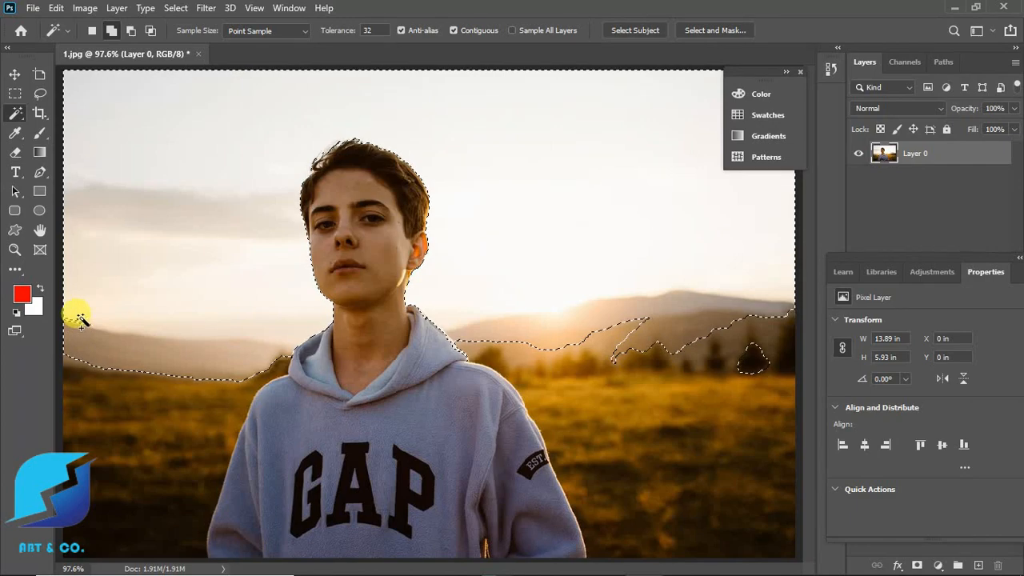
pyautogui.keyDown('shift'); pyautogui.click(180, 453); pyautogui.keyUp('shift')
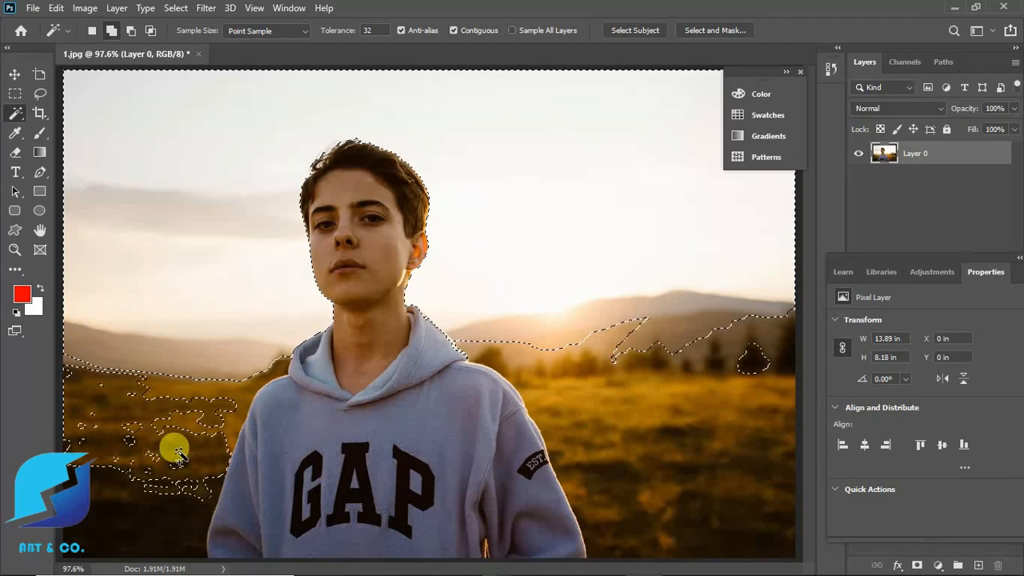
pyautogui.click(123, 441)
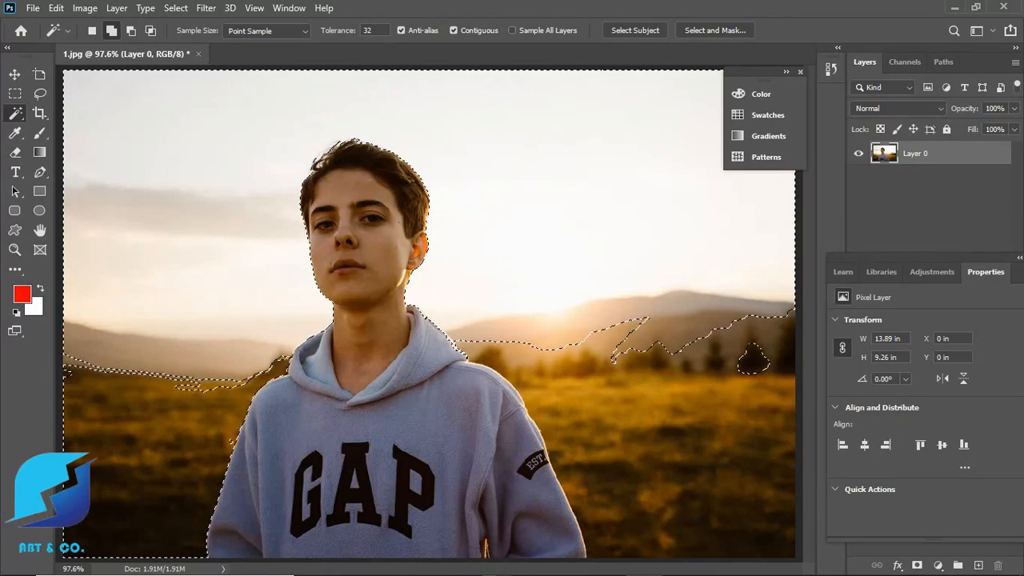
pyautogui.click(202, 376)
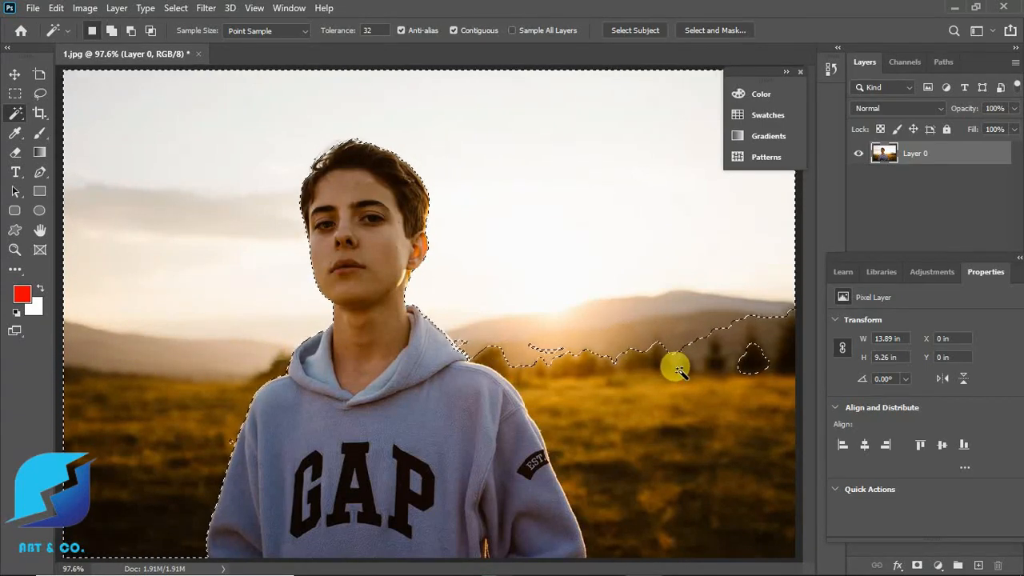
# Switch to the Quick Selection tool and add the remaining hills, trees and grass right of the person to the selection.
pyautogui.click(11, 75)
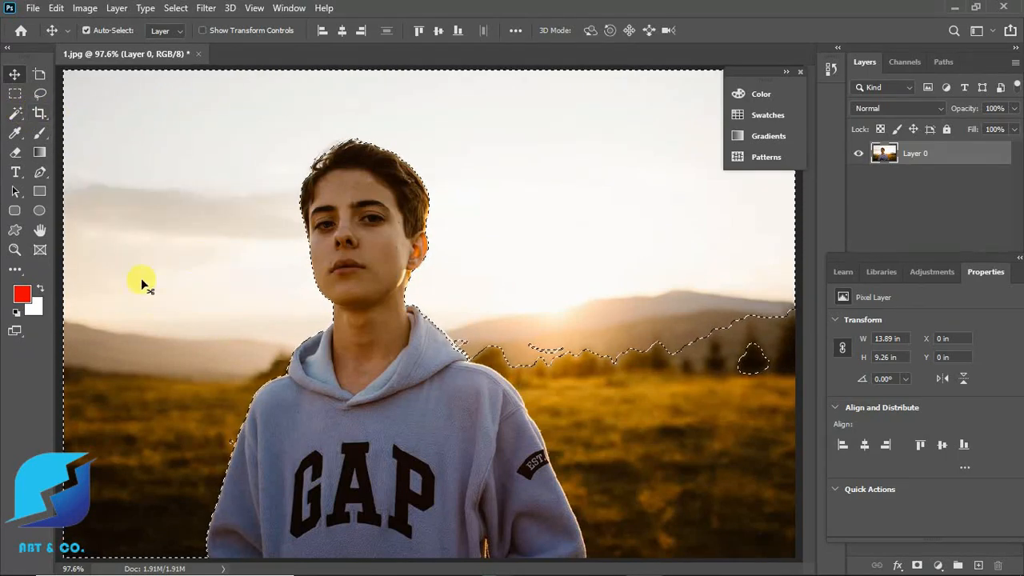
pyautogui.click(22, 119)
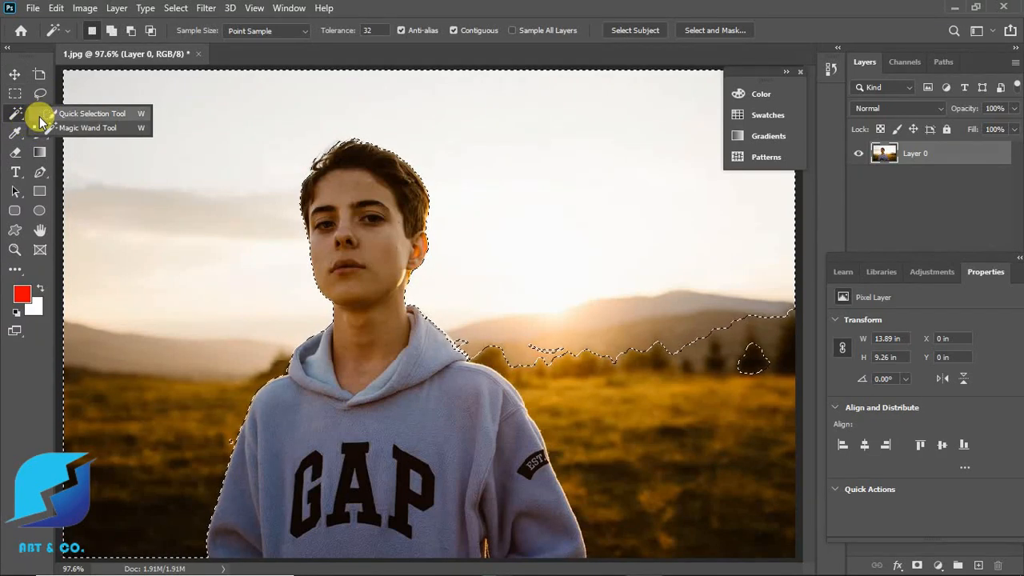
pyautogui.click(48, 114)
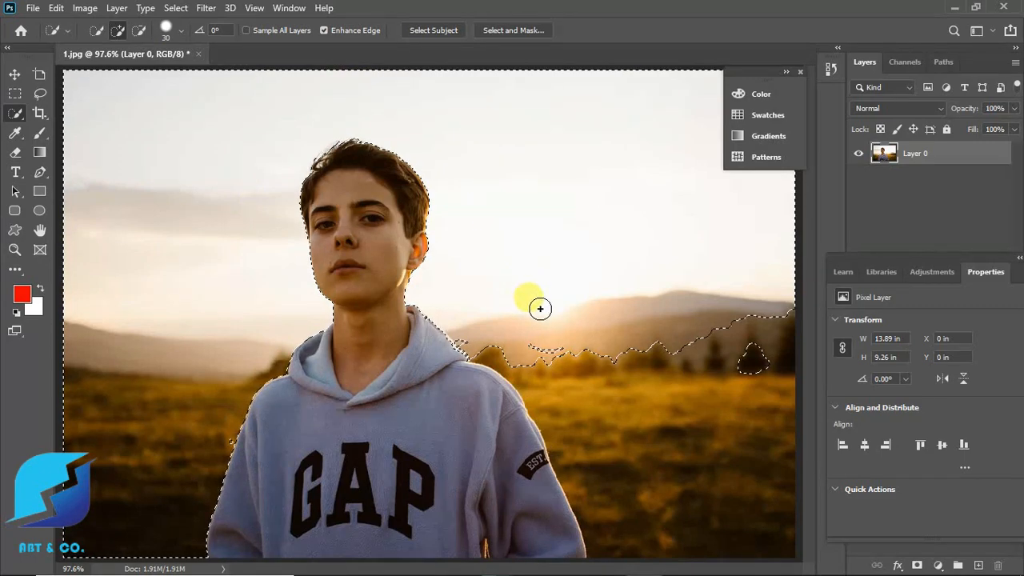
pyautogui.moveTo(563, 392)
pyautogui.mouseDown()
pyautogui.moveTo(734, 493)
pyautogui.moveTo(594, 379)
pyautogui.mouseUp()
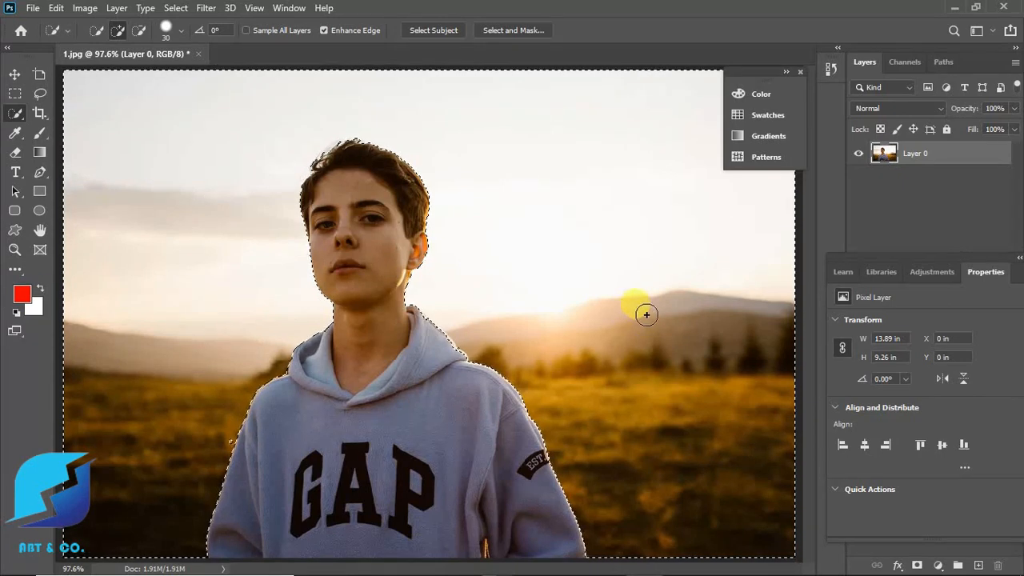
# Activate the Move tool, delete the selected background around the person, and undo the deletion.
pyautogui.click(15, 75)
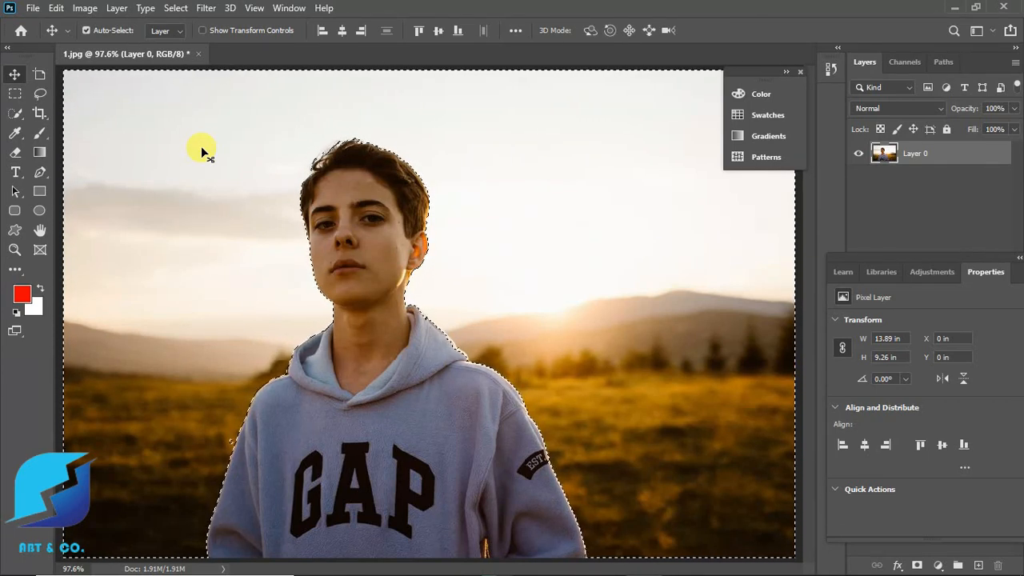
pyautogui.press('Delete')
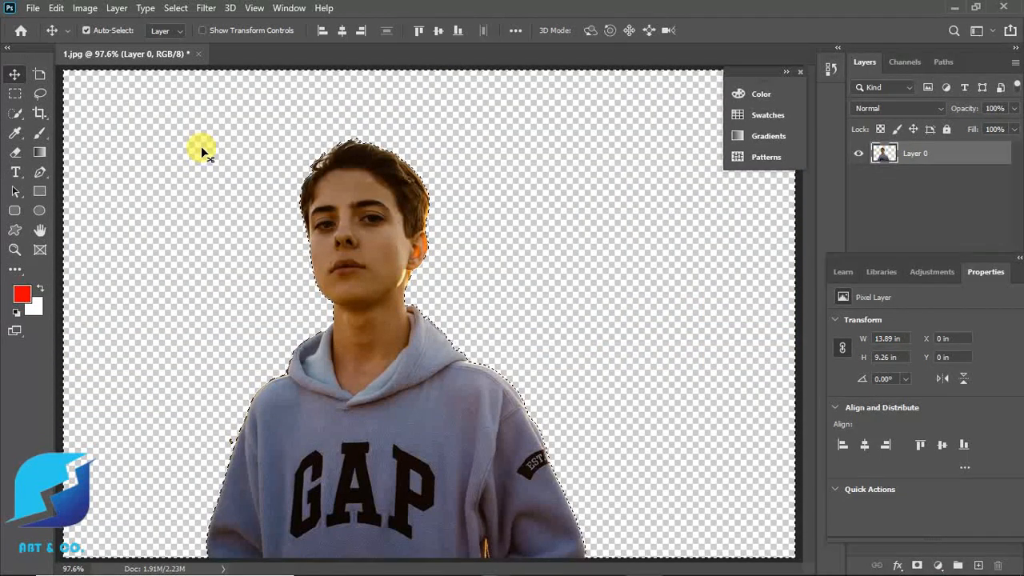
pyautogui.hotkey('ctrl', 'z')
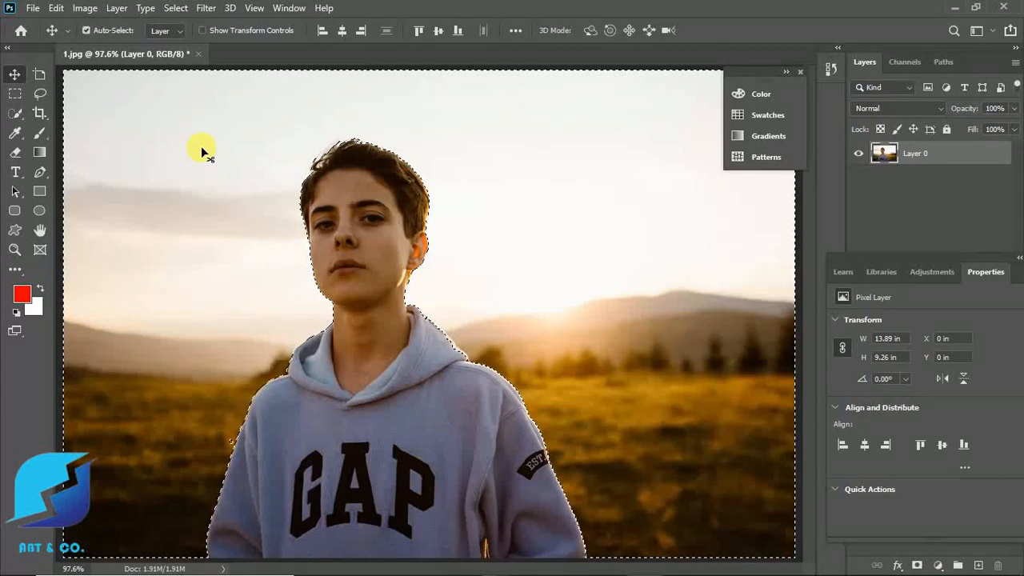